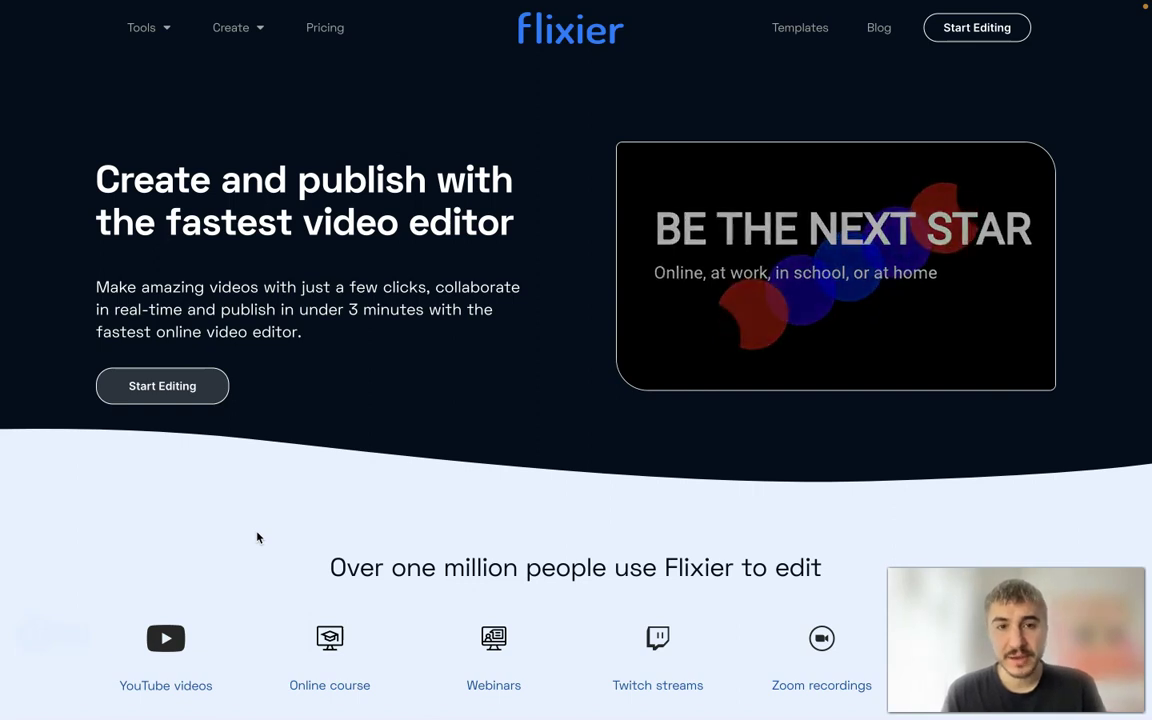
# Review the Flixier homepage's introduction and the kinds of videos the editor is used for.
pyautogui.scroll(-3, 257, 538)
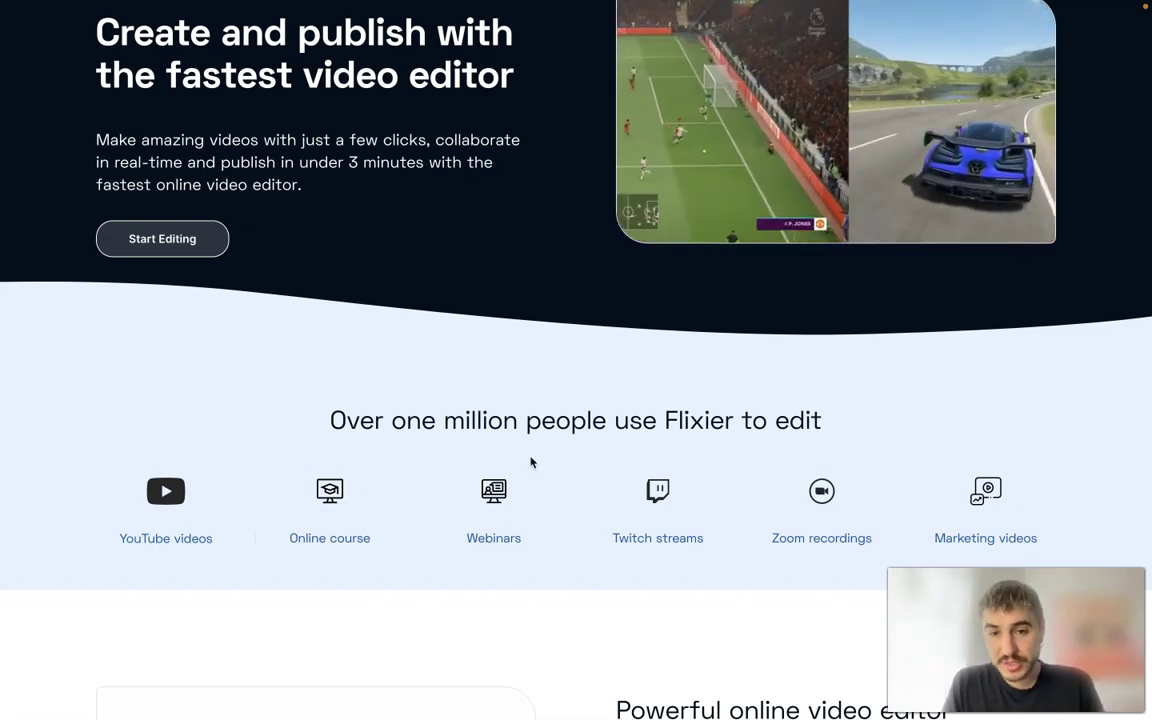
pyautogui.scroll(-1, 531, 462)
pyautogui.scroll(1, 531, 462)
pyautogui.scroll(3, 531, 462)
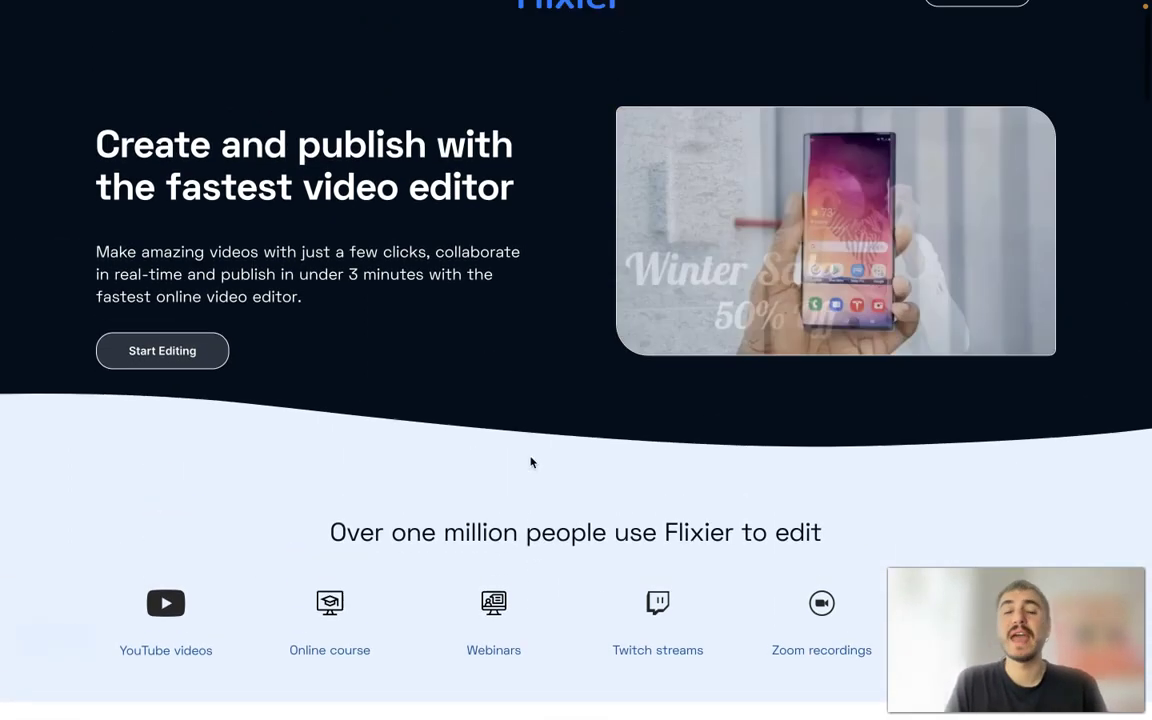
pyautogui.scroll(1, 531, 462)
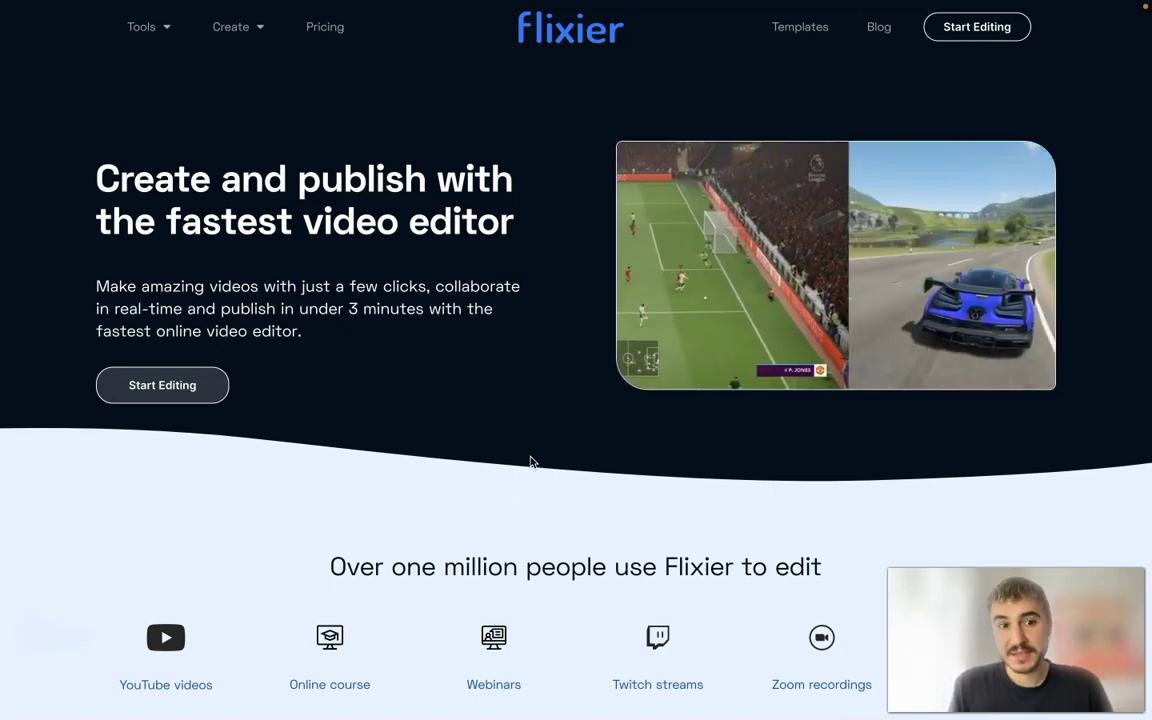
pyautogui.scroll(-3, 531, 461)
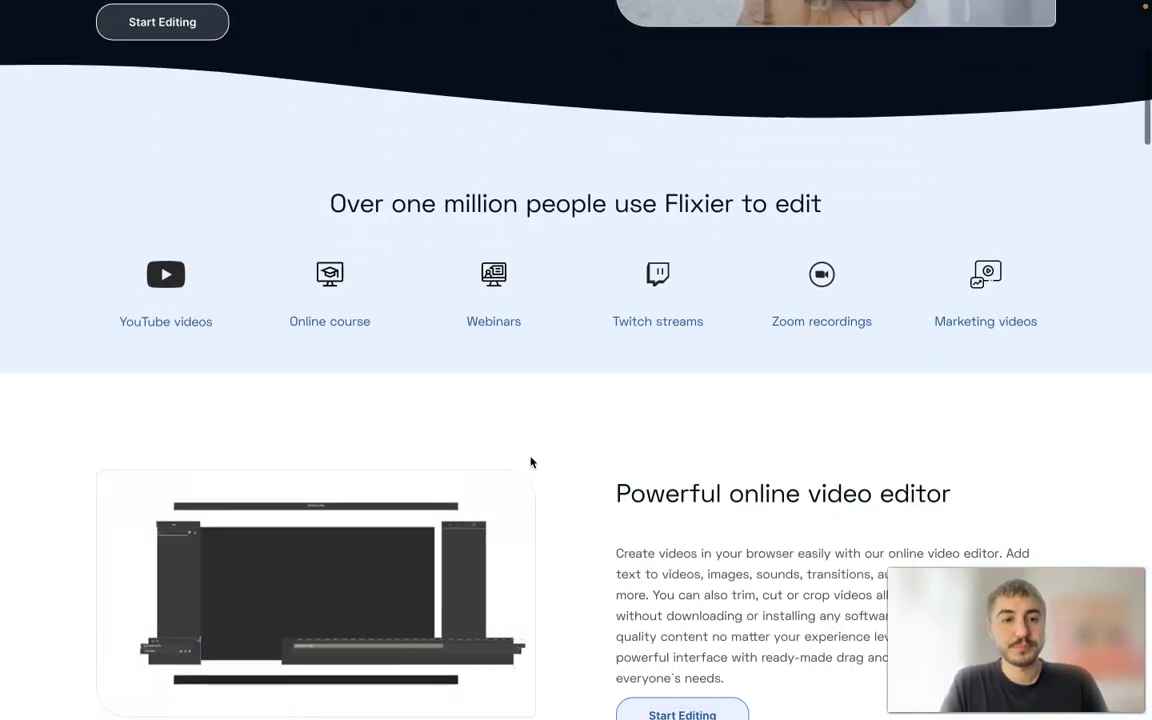
pyautogui.scroll(1, 433, 433)
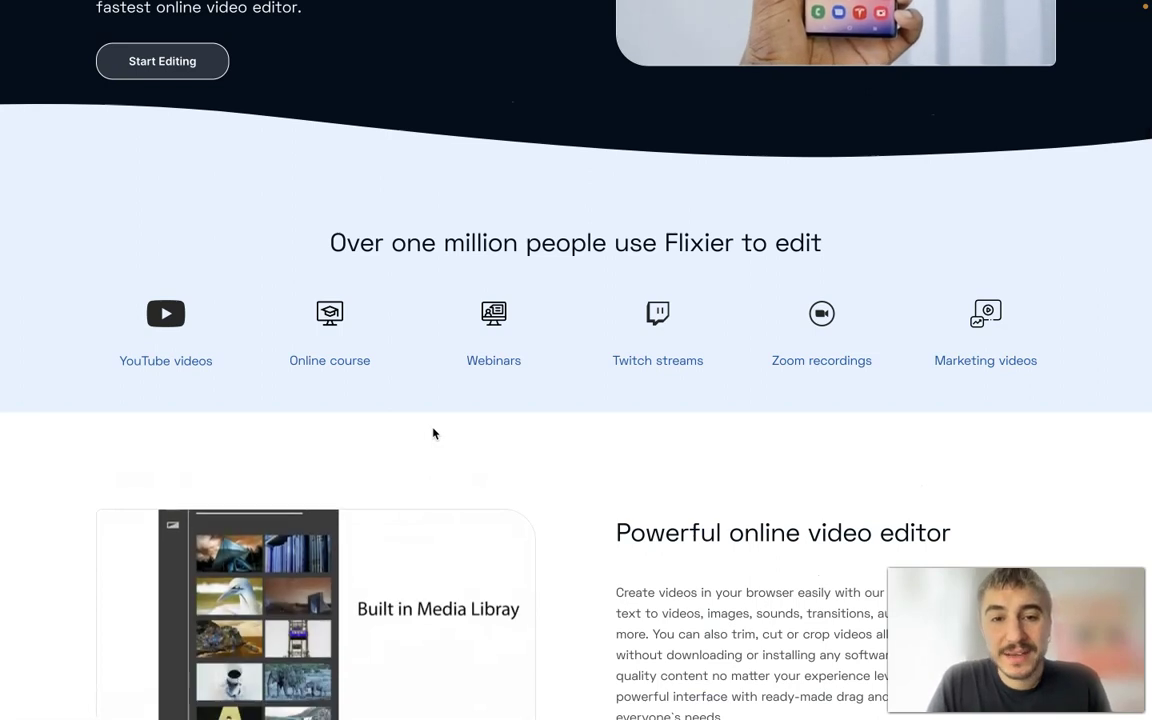
pyautogui.scroll(1, 581, 445)
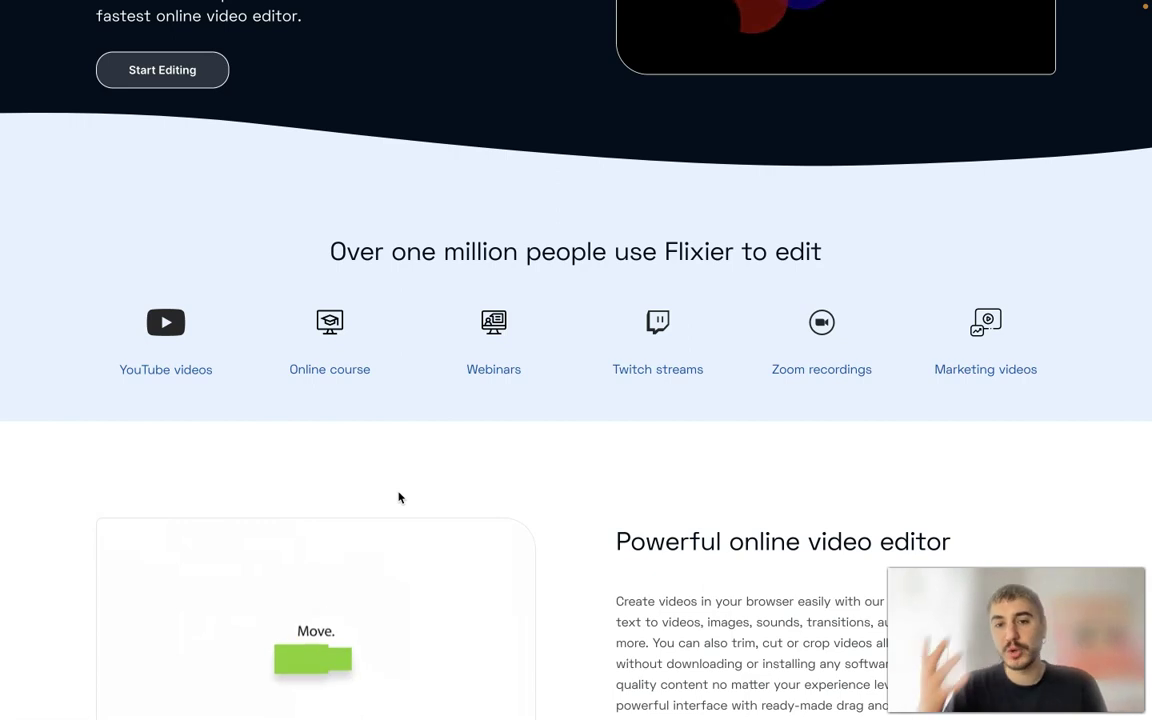
# Read the homepage sections on the online editor, realtime collaboration, and motion graphics and stock footage.
pyautogui.scroll(-5, 668, 460)
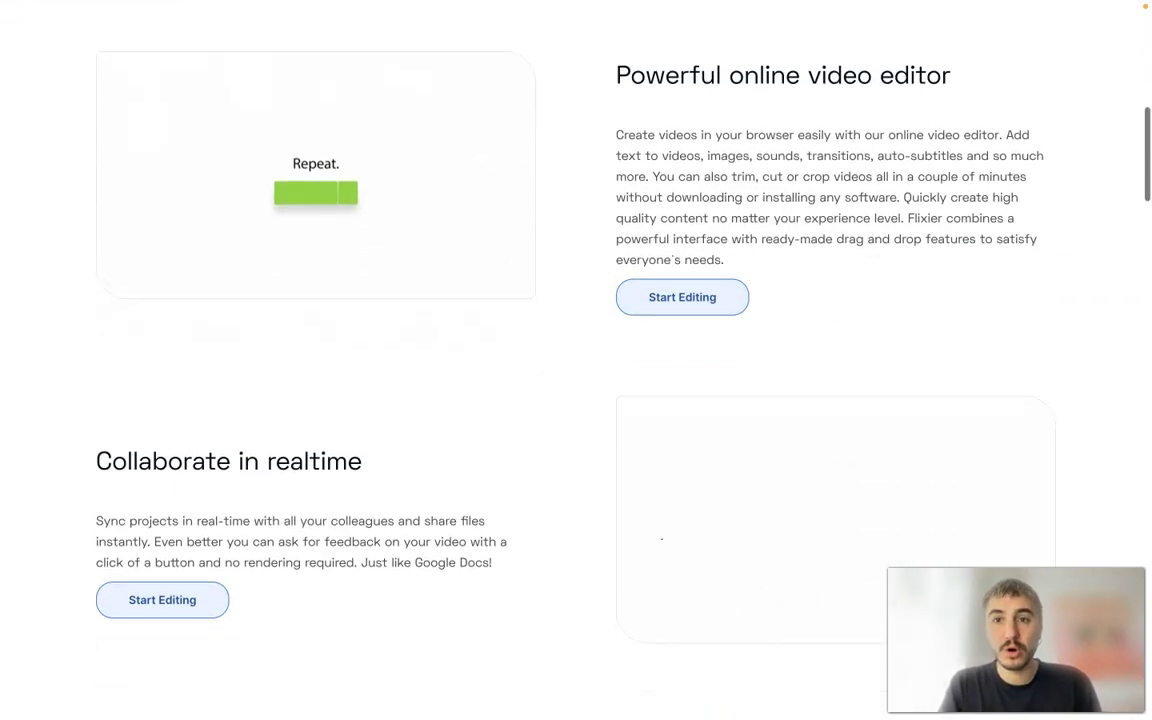
pyautogui.scroll(-3, 395, 509)
pyautogui.scroll(-3, 395, 509)
pyautogui.scroll(3, 393, 506)
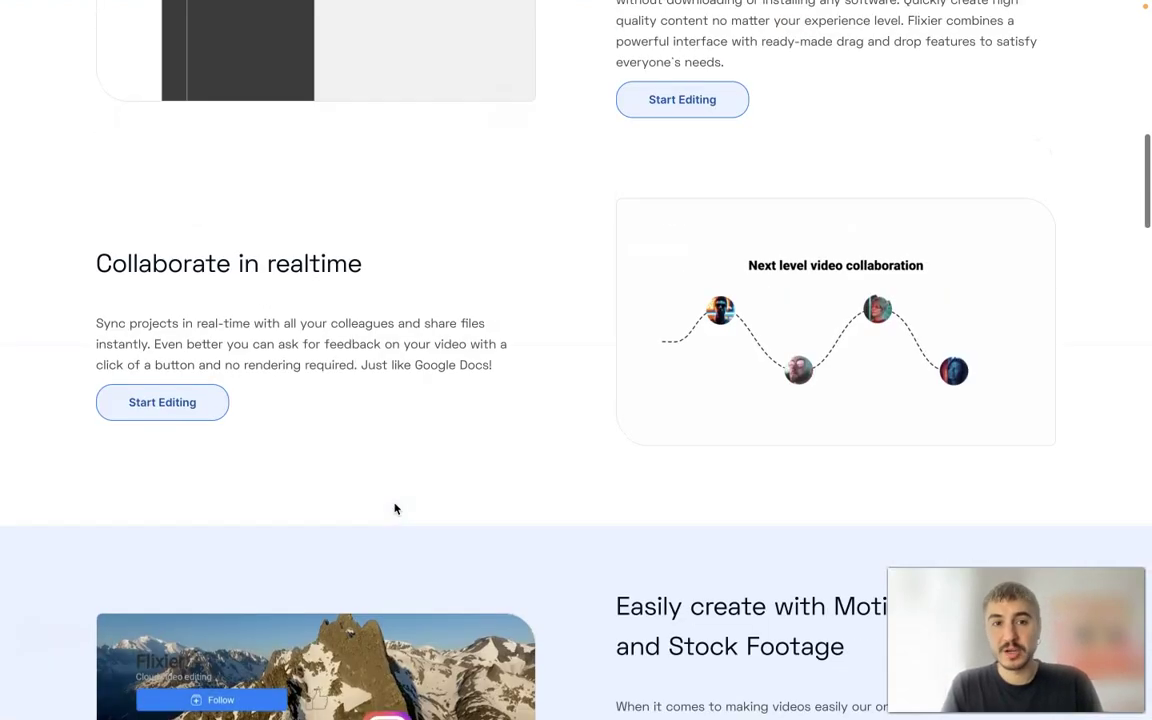
pyautogui.scroll(-1, 401, 456)
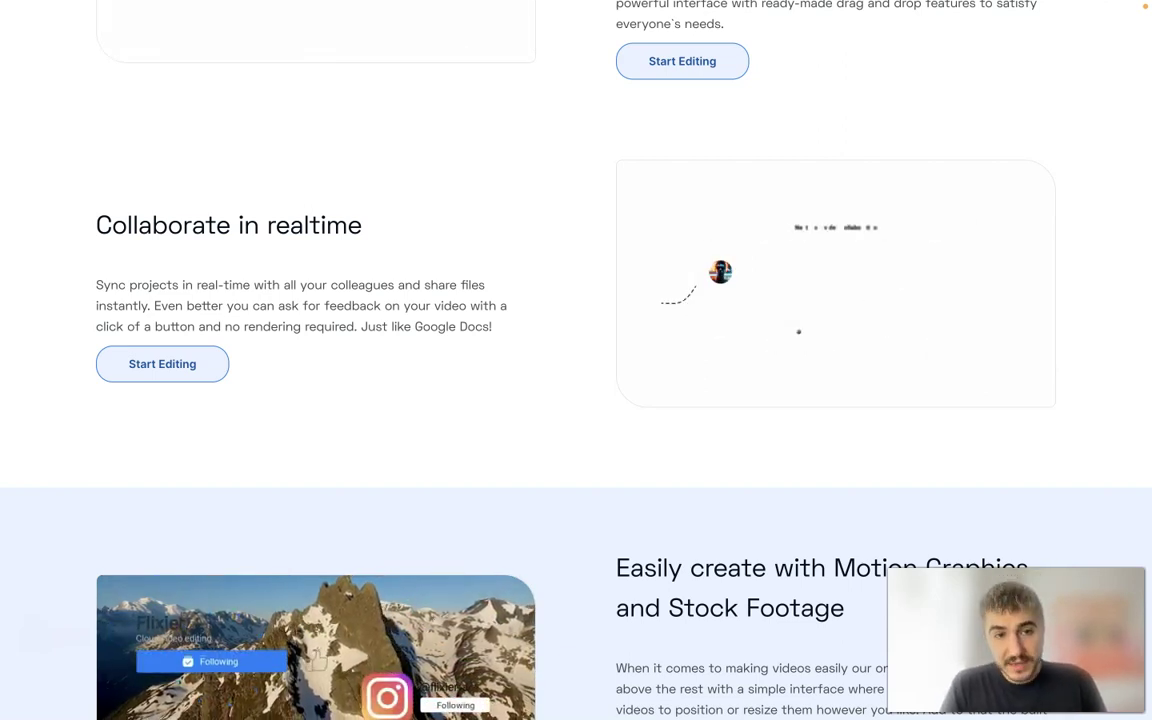
pyautogui.scroll(-1, 467, 460)
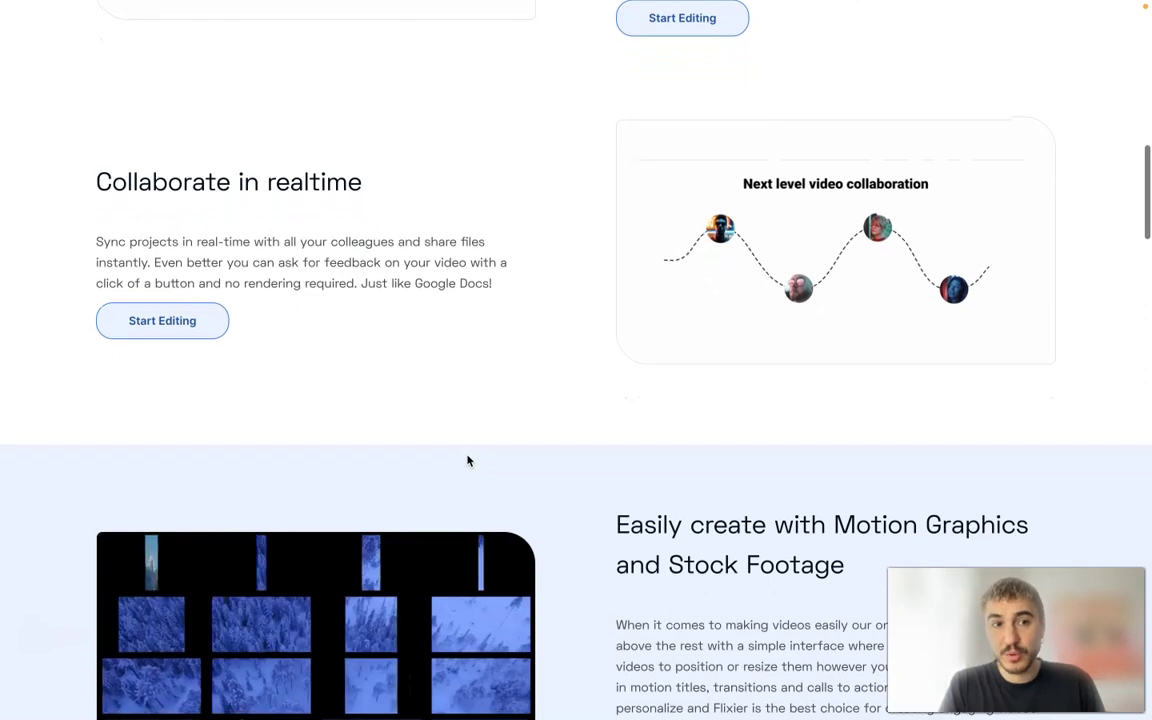
pyautogui.scroll(-2, 467, 460)
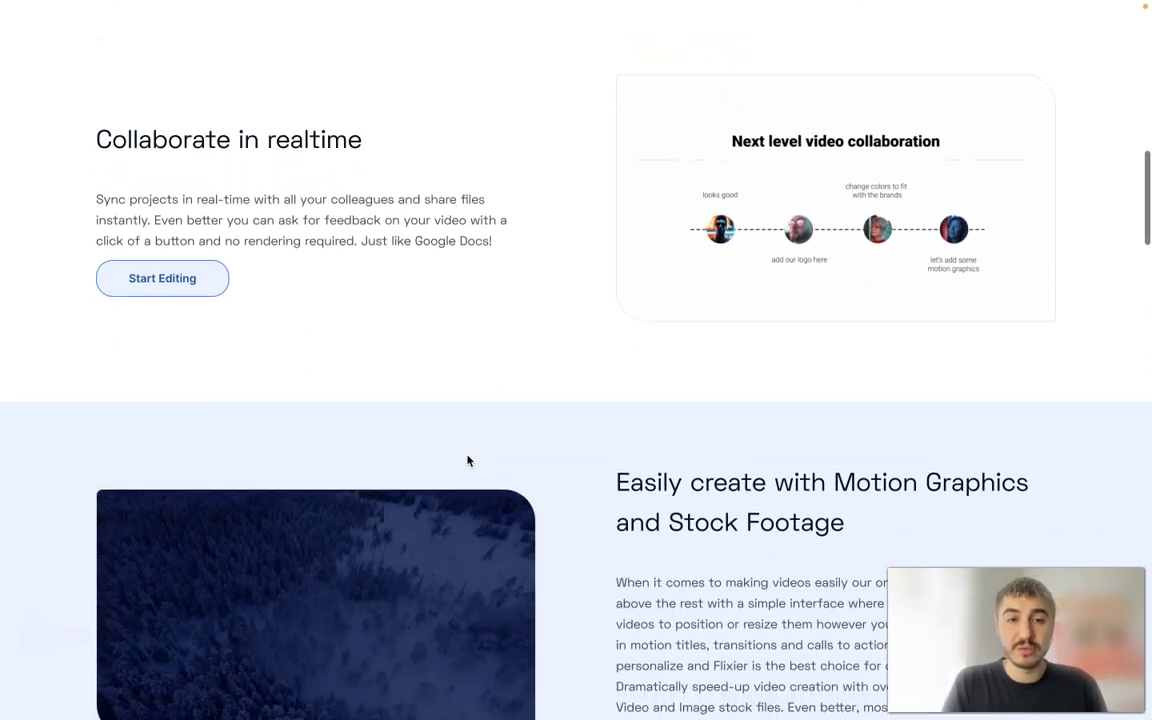
pyautogui.scroll(-6, 467, 460)
pyautogui.scroll(-3, 825, 391)
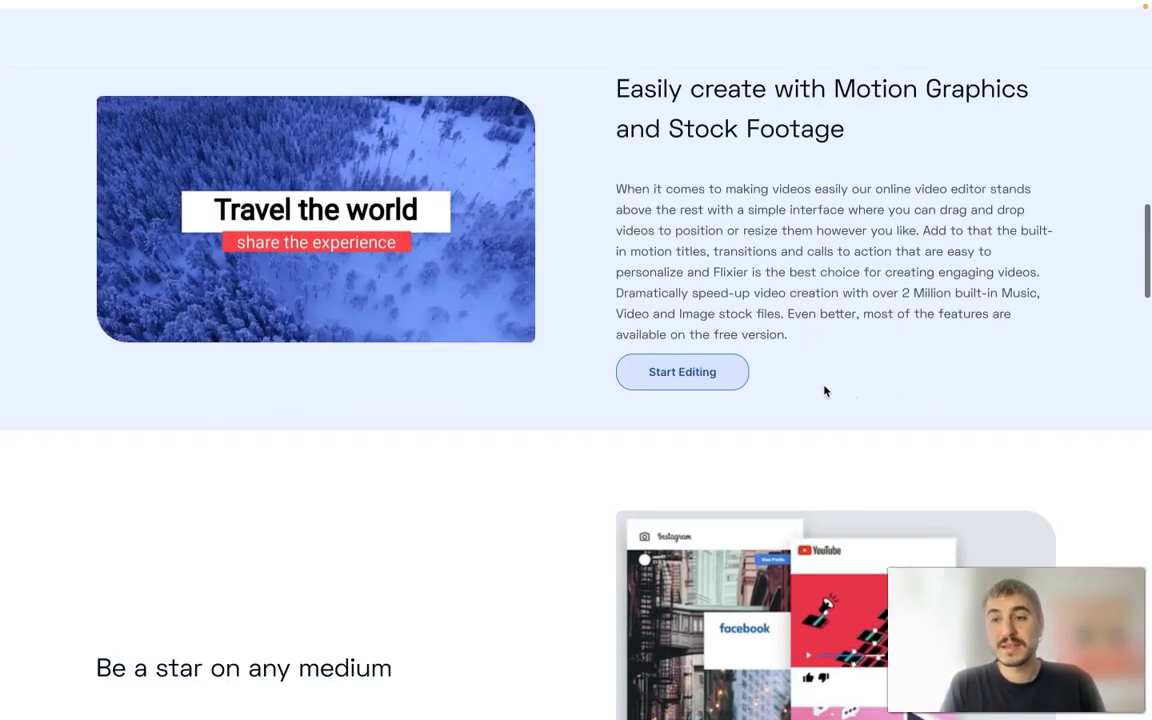
pyautogui.scroll(-1, 825, 391)
pyautogui.scroll(1, 825, 391)
pyautogui.scroll(-1, 825, 391)
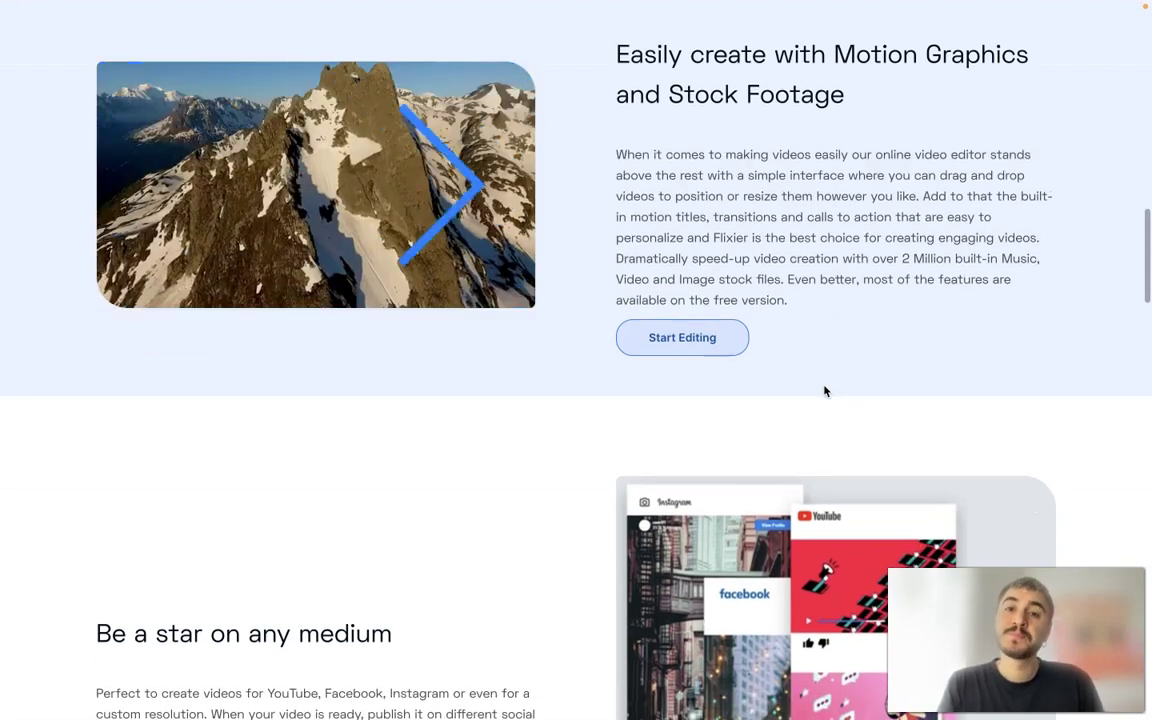
pyautogui.scroll(-1, 825, 391)
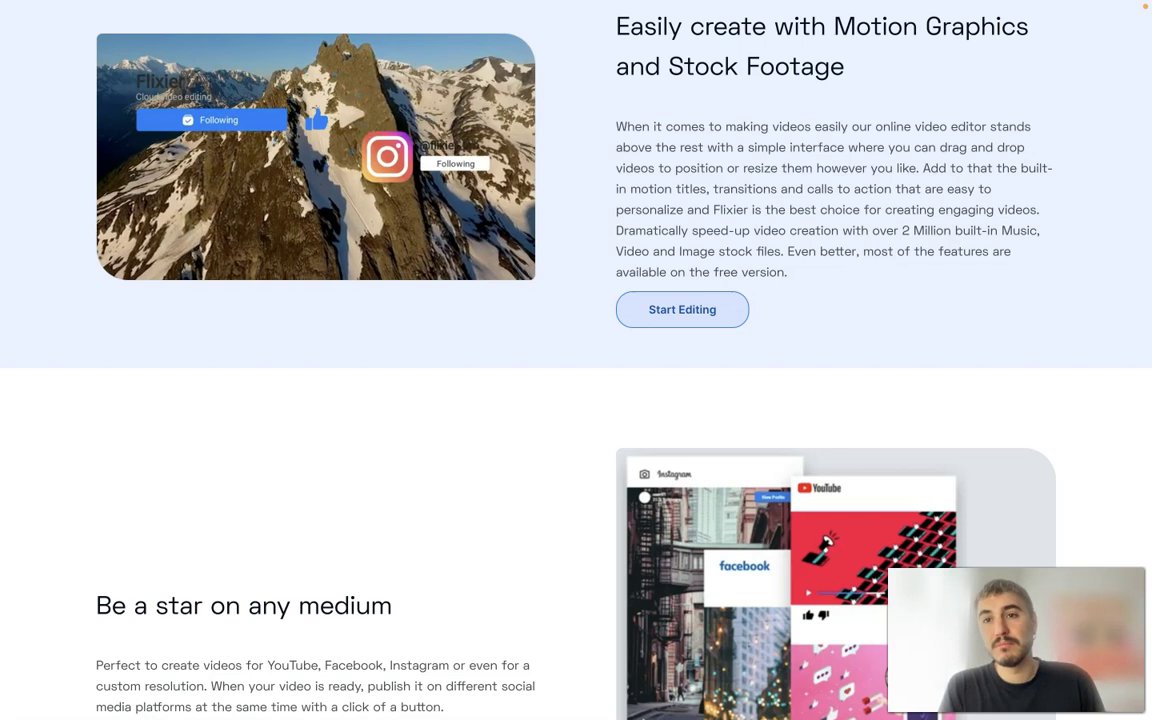
pyautogui.scroll(-1, 436, 453)
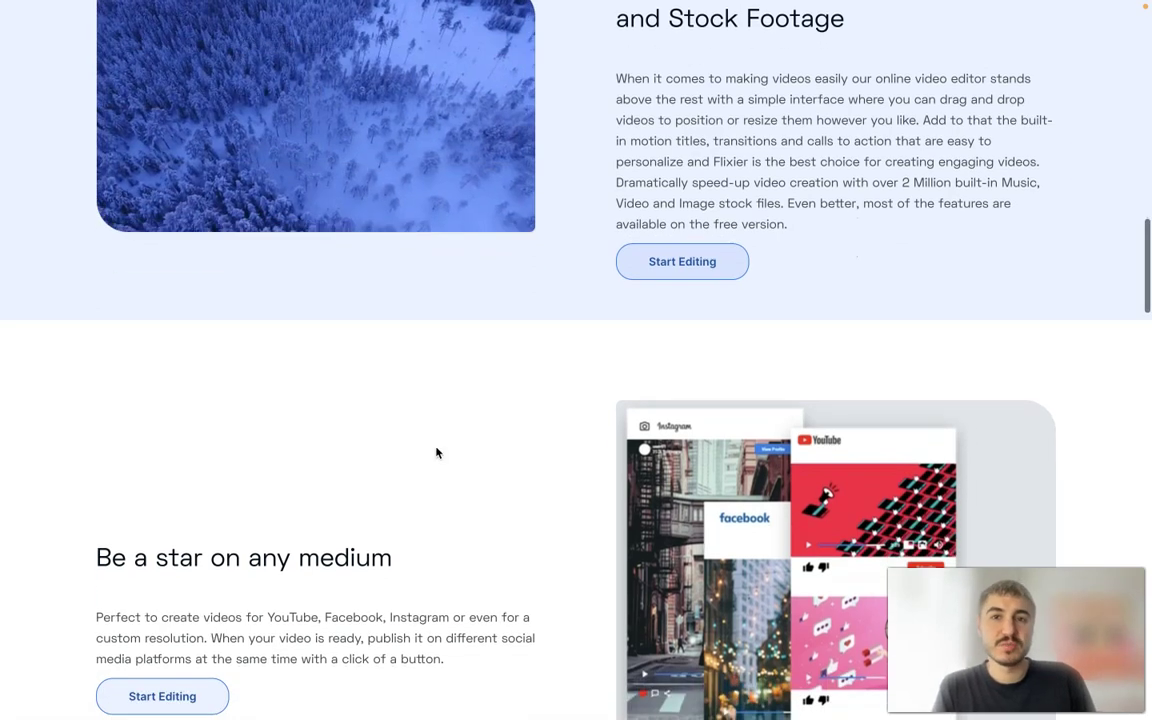
pyautogui.scroll(2, 436, 453)
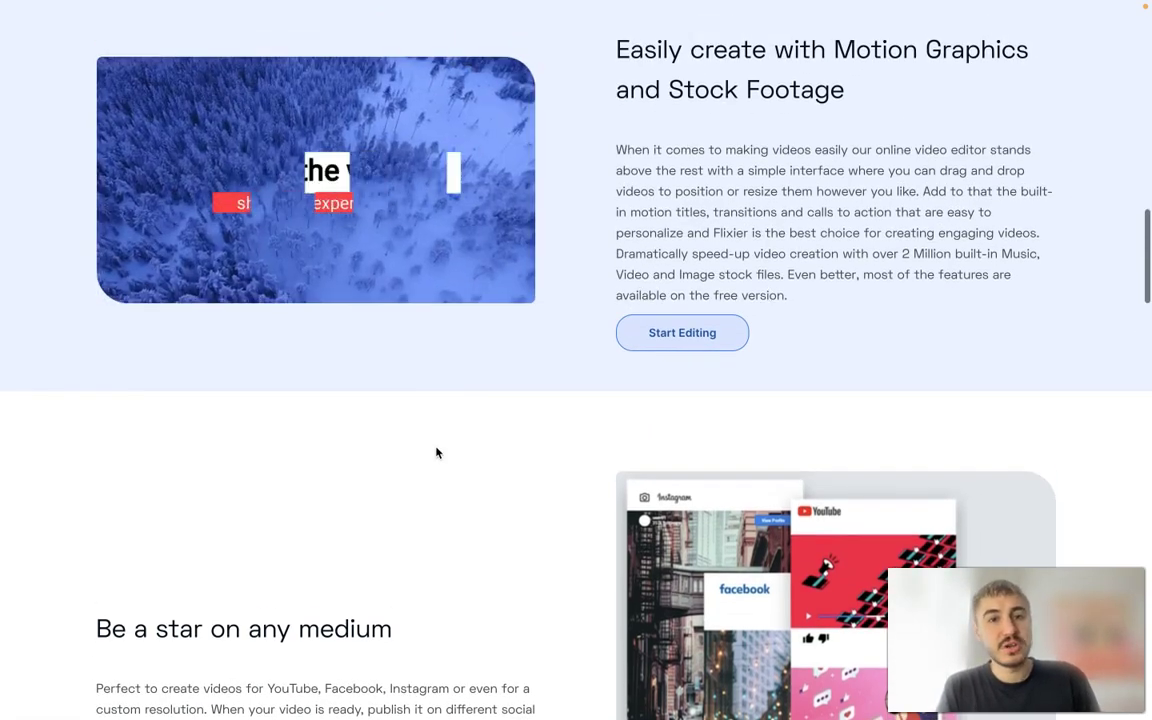
# Examine the homepage sections on social media formats, browser-based editing, the feature list, testimonials and frequently asked questions.
pyautogui.scroll(-5, 436, 453)
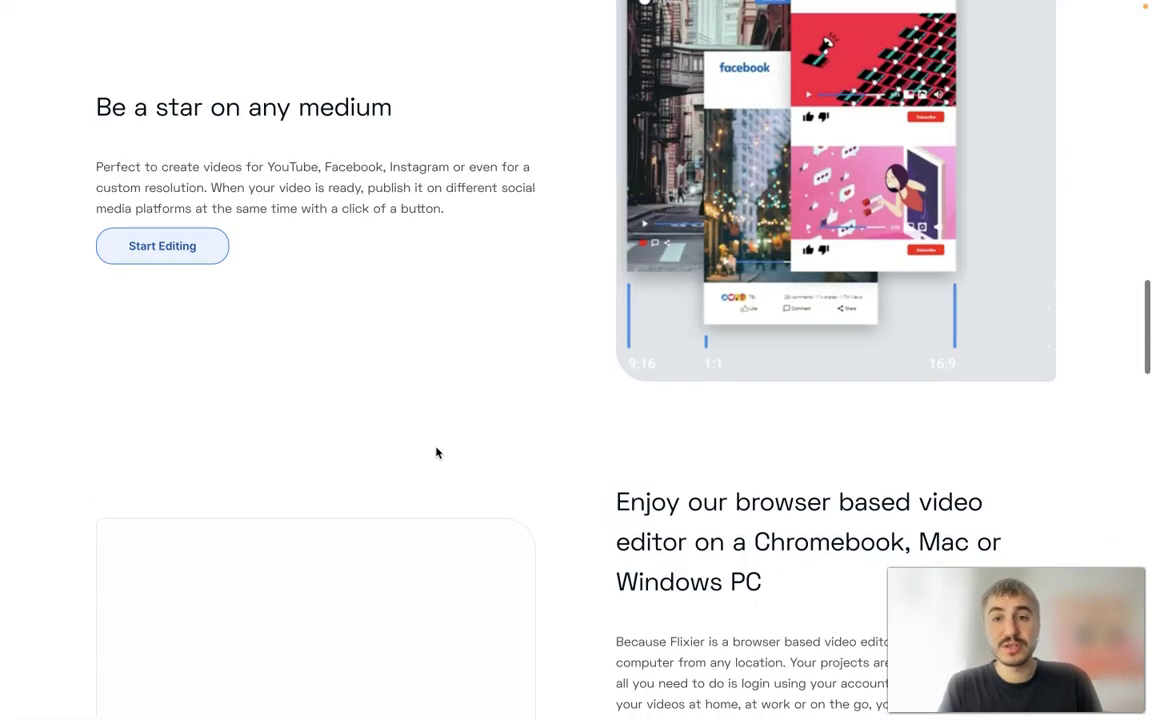
pyautogui.scroll(-4, 436, 453)
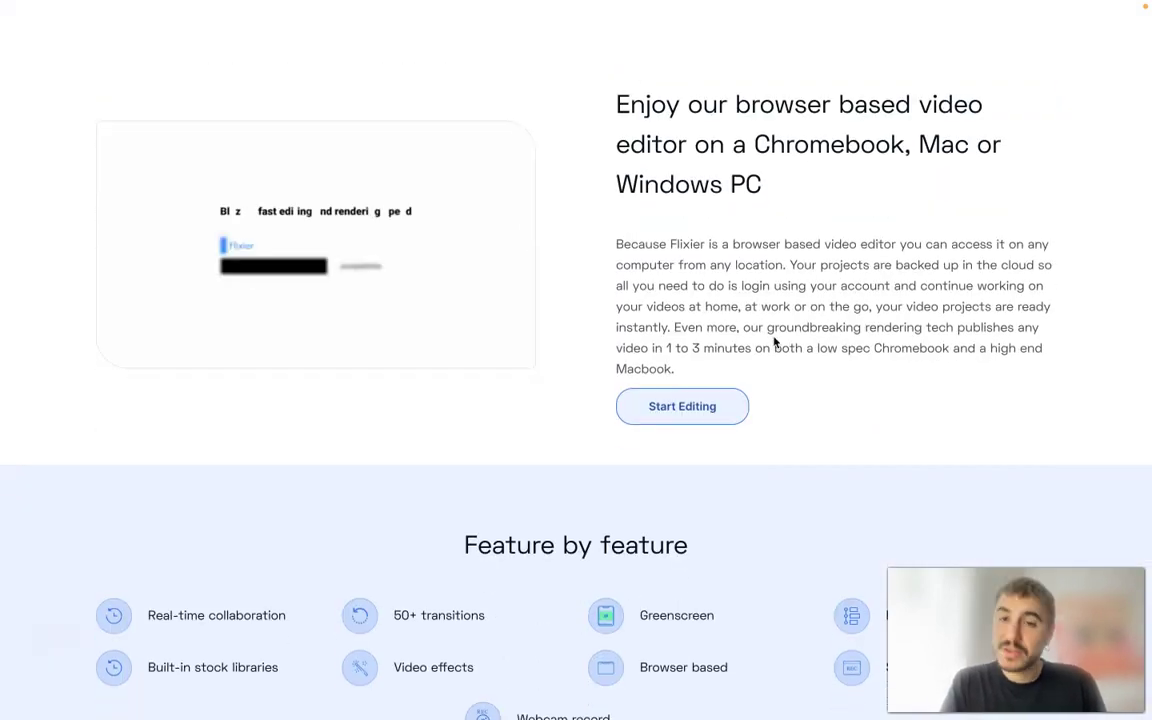
pyautogui.scroll(-1, 774, 342)
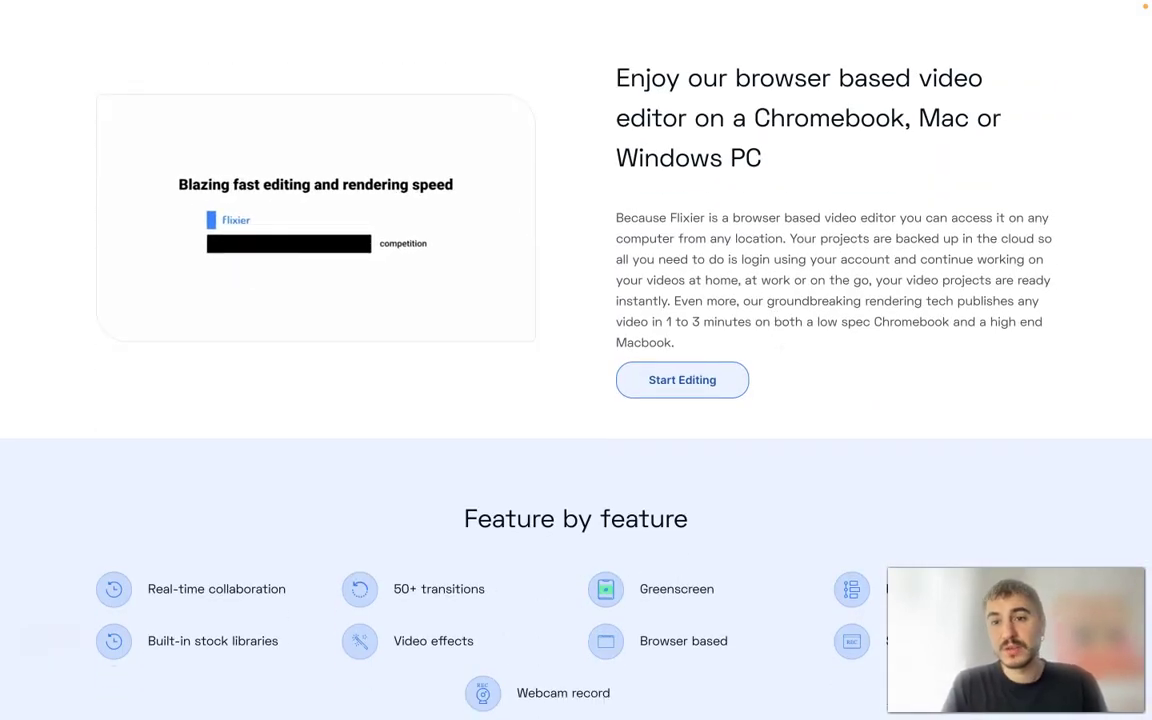
pyautogui.scroll(-4, 885, 376)
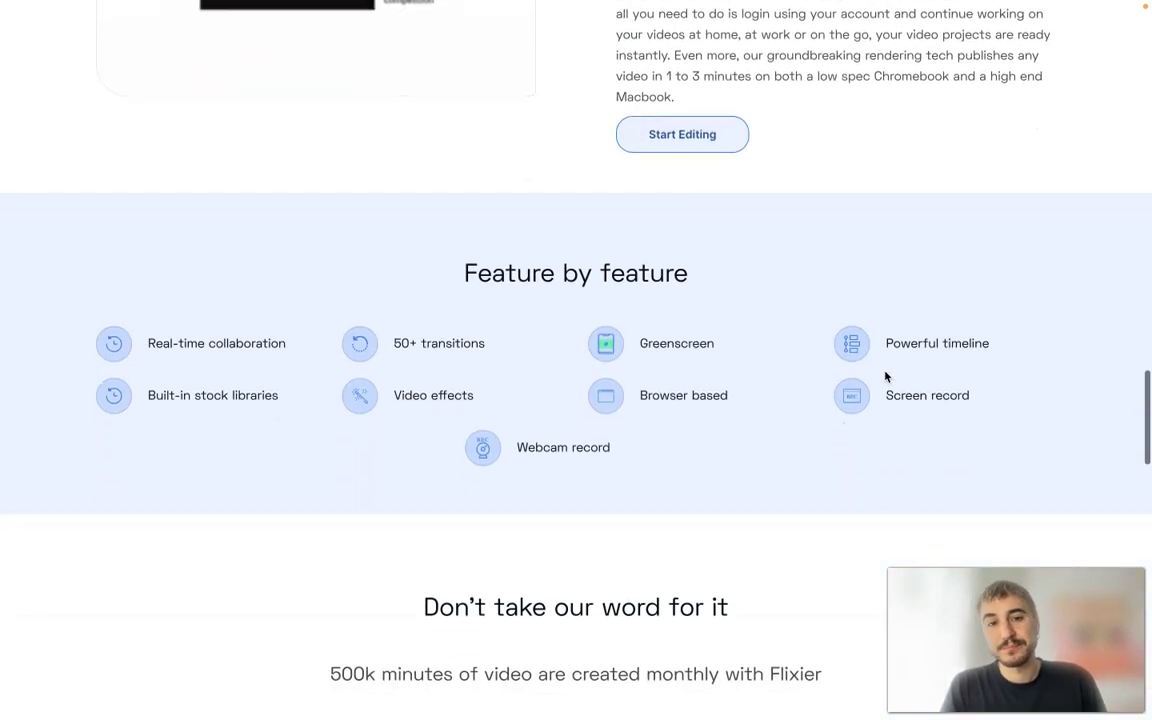
pyautogui.scroll(-1, 650, 375)
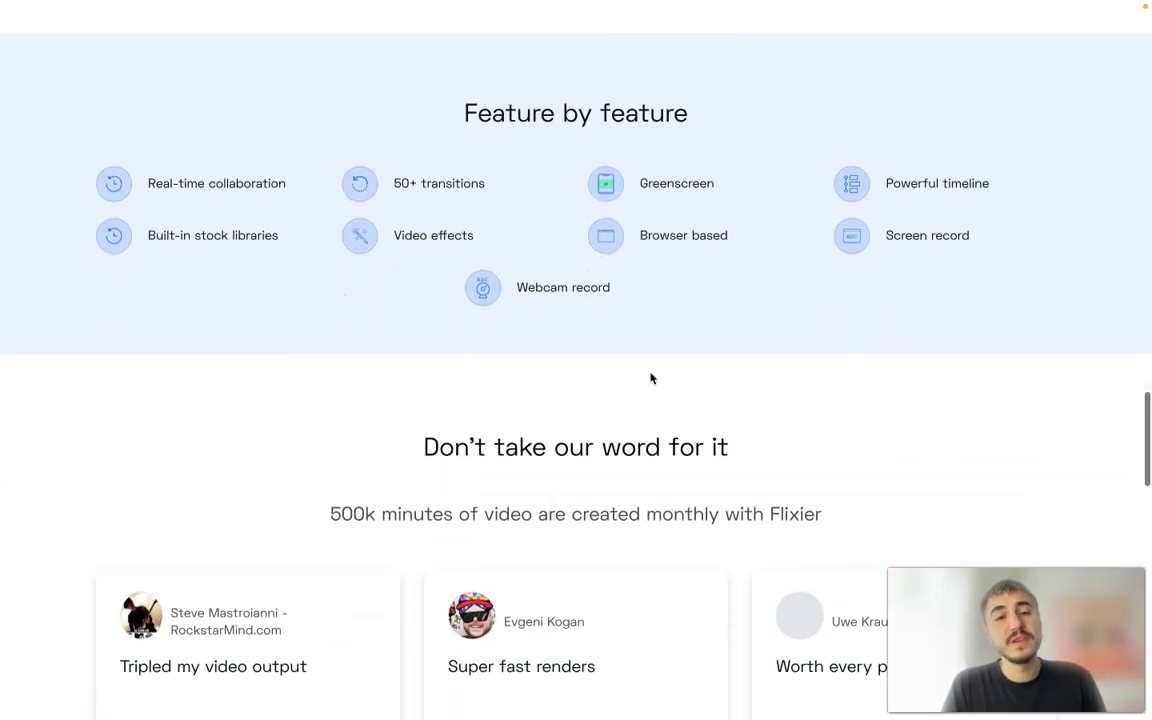
pyautogui.scroll(-1, 723, 378)
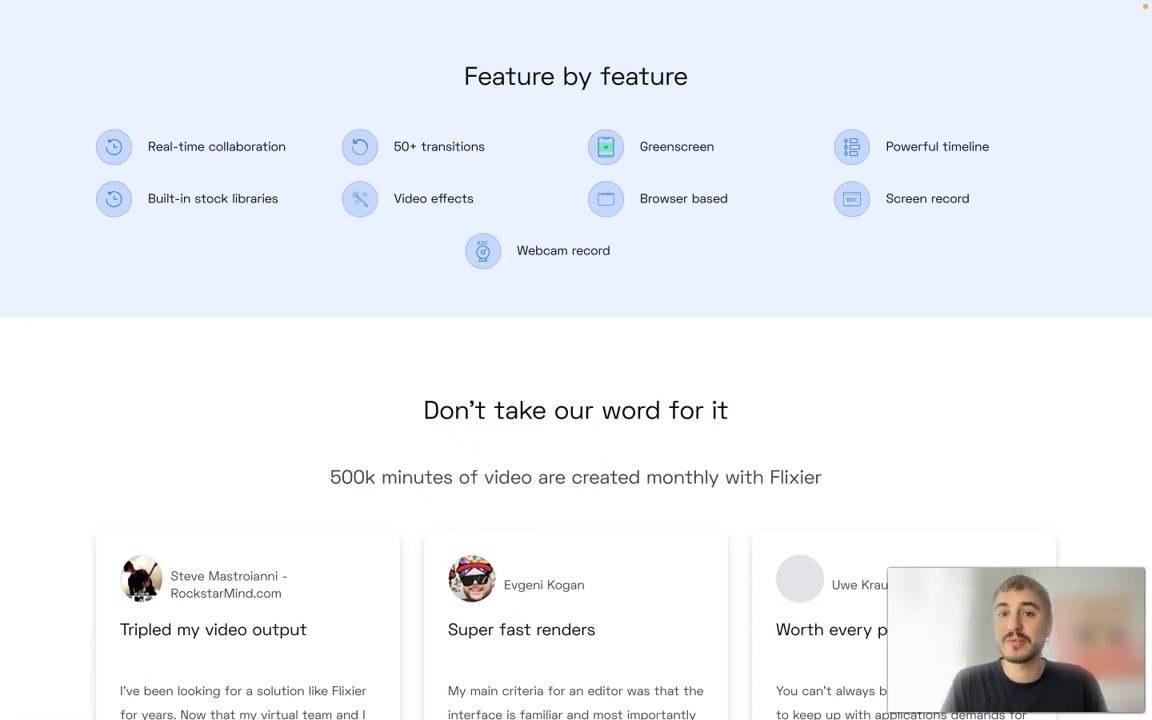
pyautogui.scroll(-7, 718, 378)
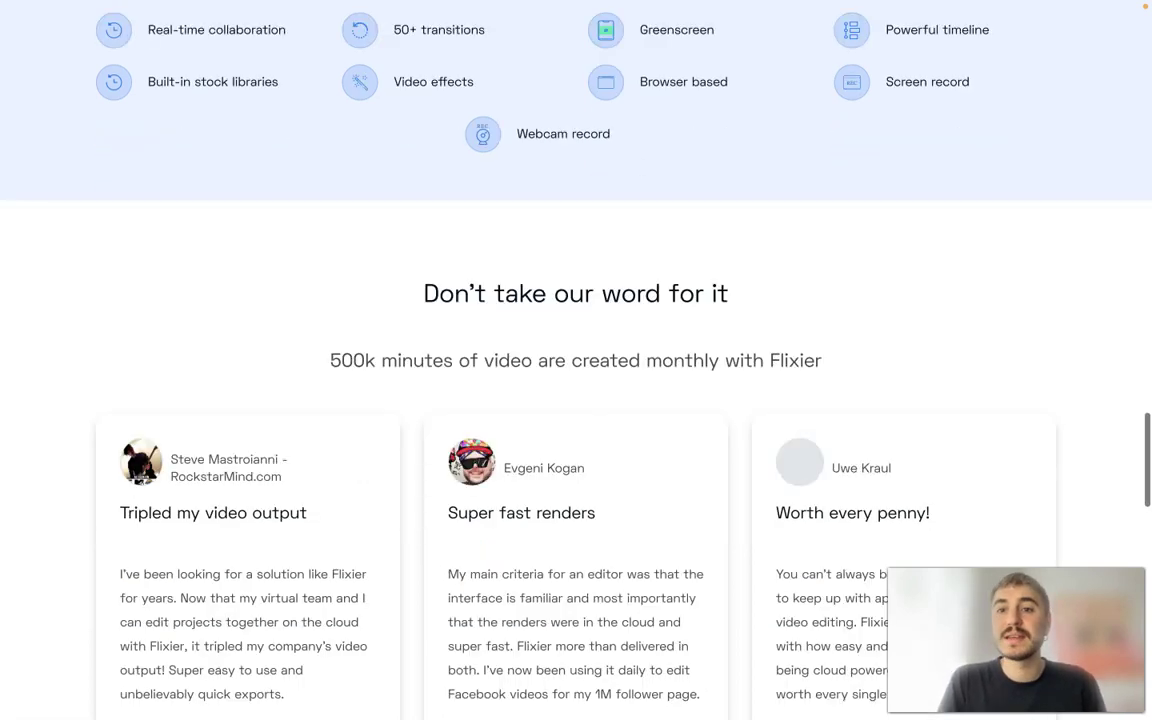
pyautogui.scroll(-2, 718, 378)
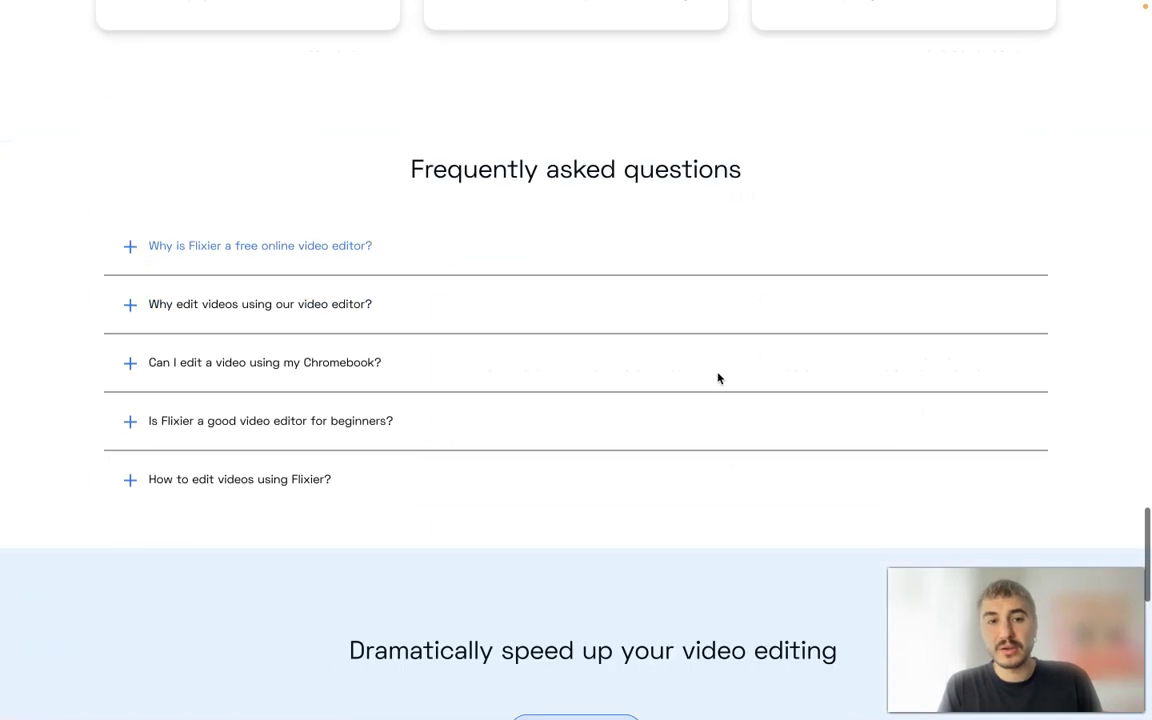
pyautogui.scroll(8, 718, 378)
pyautogui.scroll(10, 718, 378)
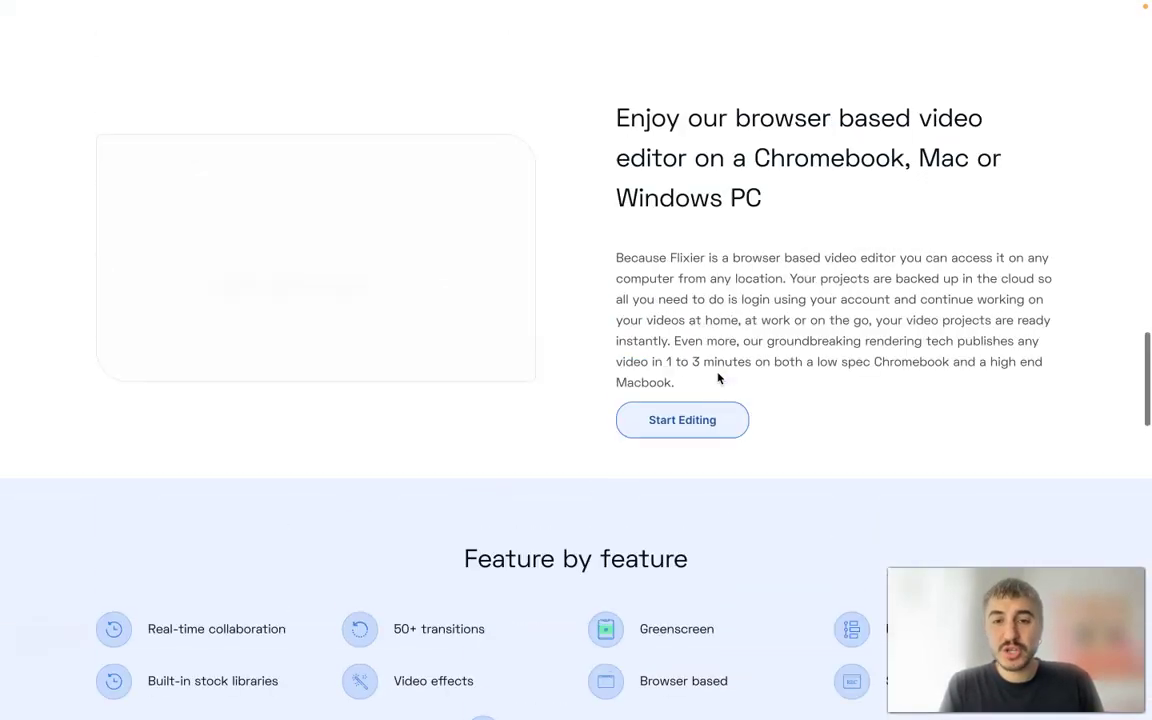
pyautogui.scroll(10, 718, 378)
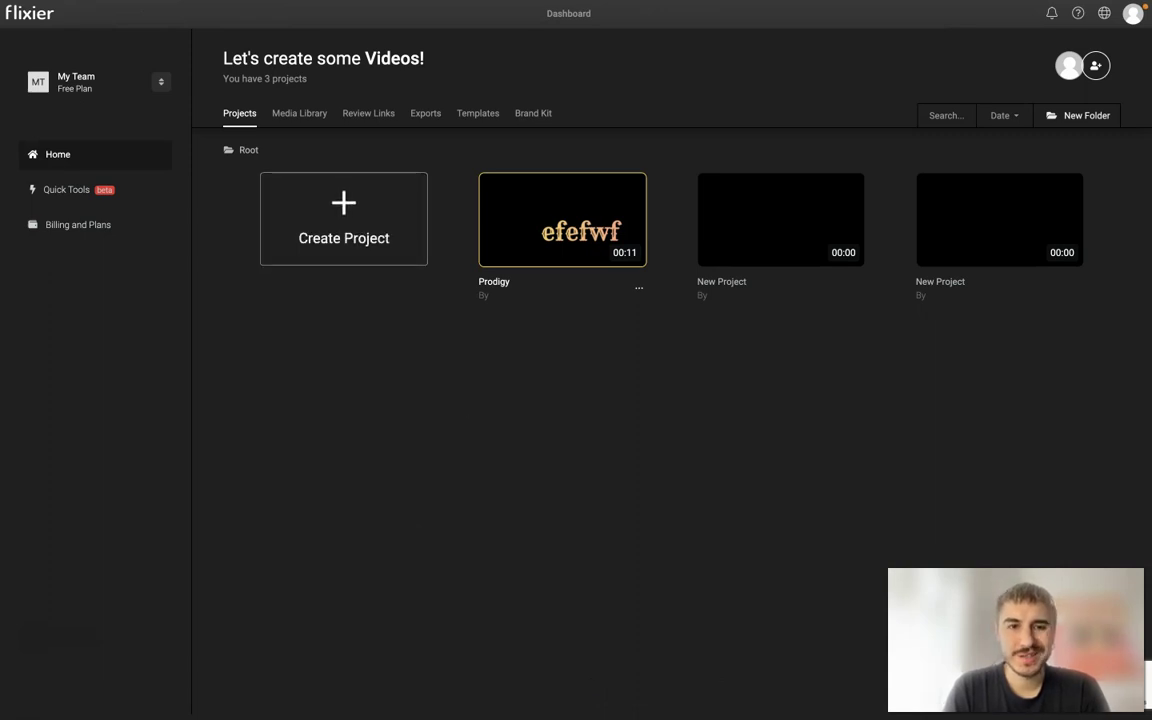
# Create a new video project named "Slay" in the Portrait format.
pyautogui.click(343, 220)
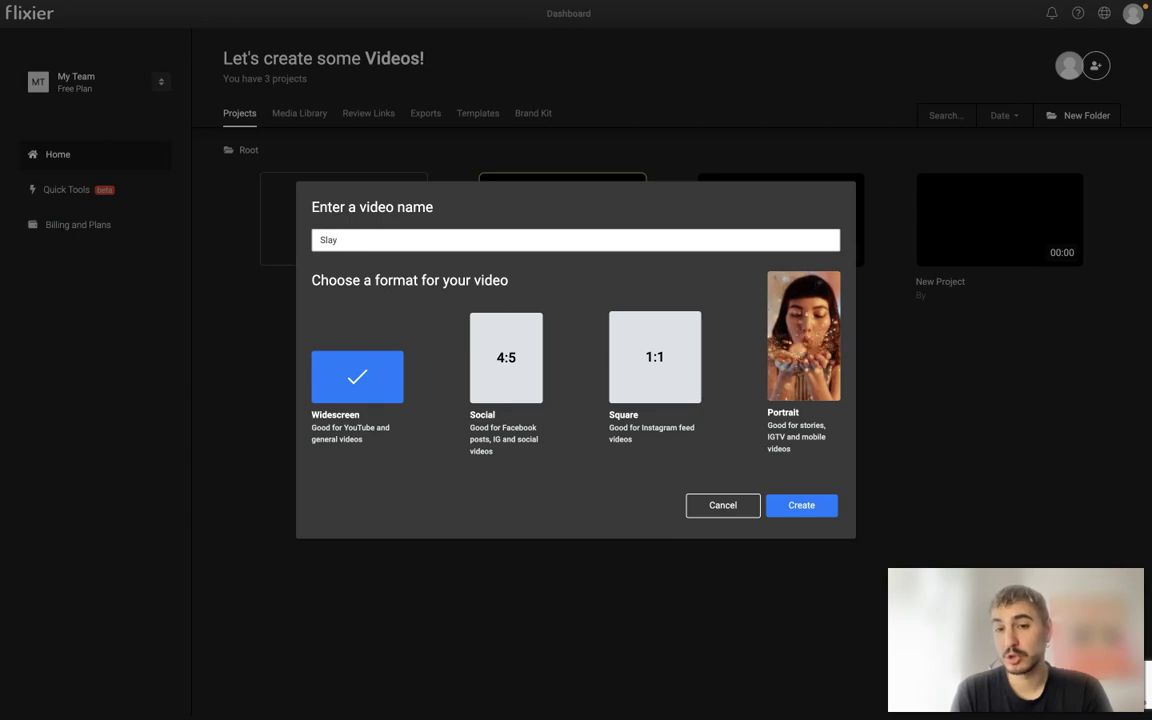
pyautogui.click(803, 336)
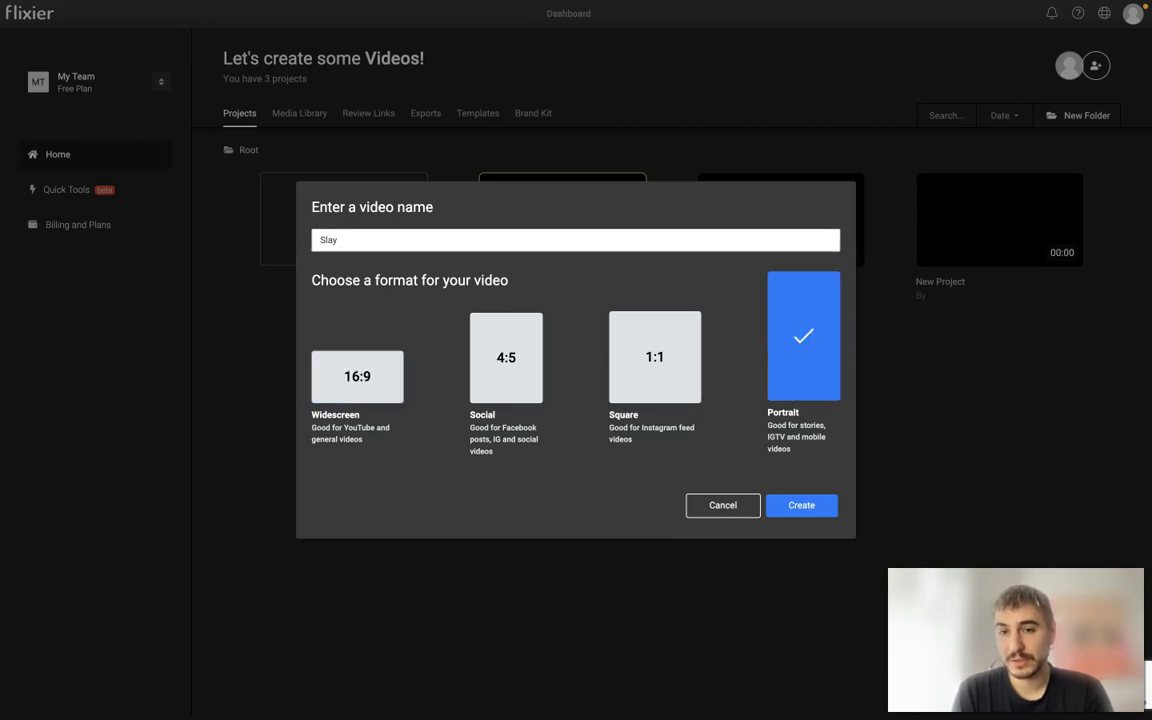
pyautogui.click(801, 505)
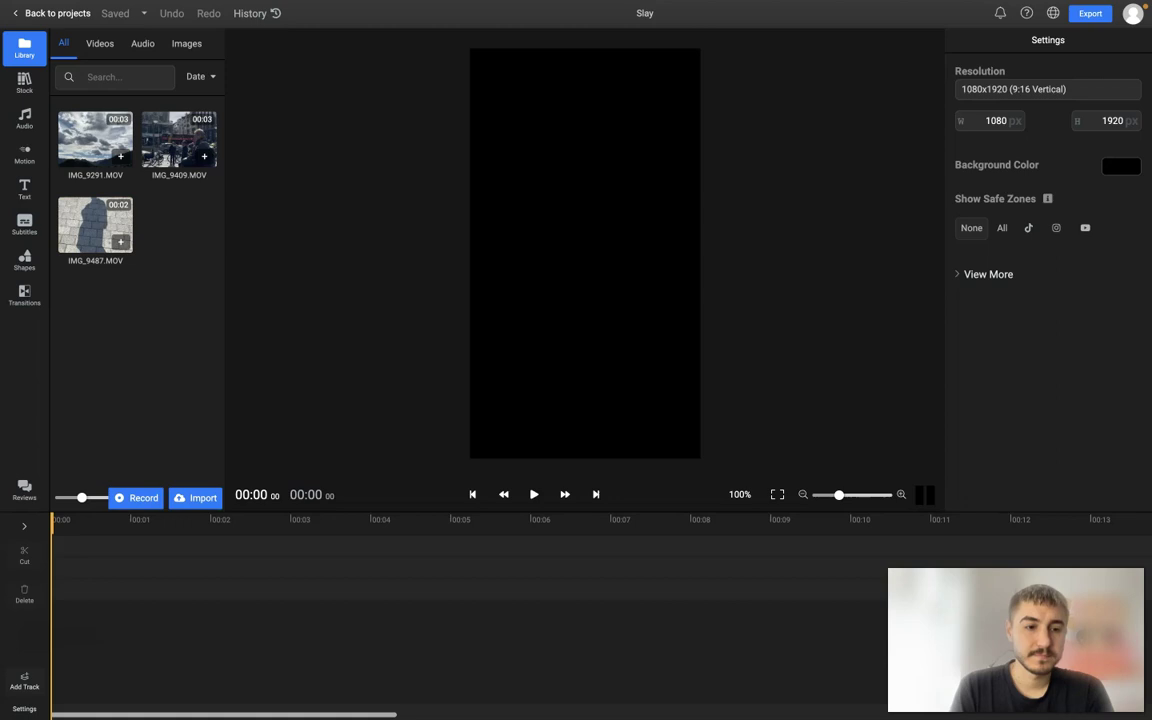
# Place IMG_9291.MOV, IMG_9487.MOV and IMG_9409.MOV in that order on one timeline track, leaving small gaps between the clips.
pyautogui.moveTo(95, 138); pyautogui.dragTo(160, 590)
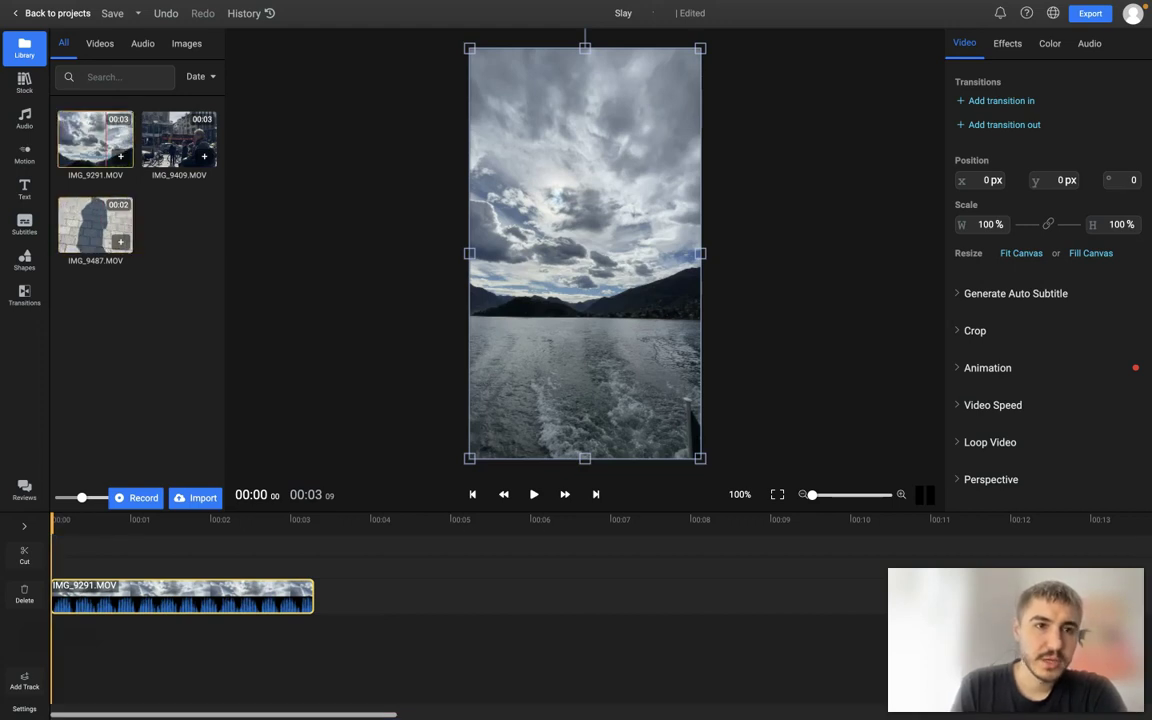
pyautogui.moveTo(95, 225); pyautogui.dragTo(410, 596)
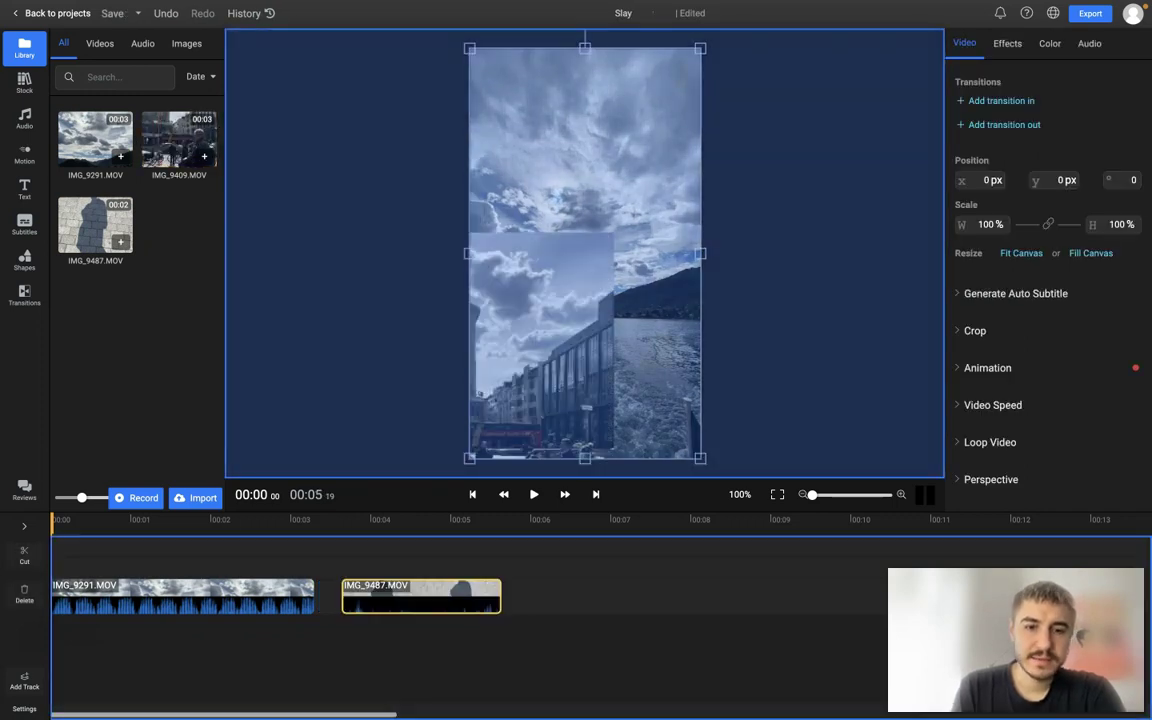
pyautogui.moveTo(541, 341); pyautogui.dragTo(560, 596)
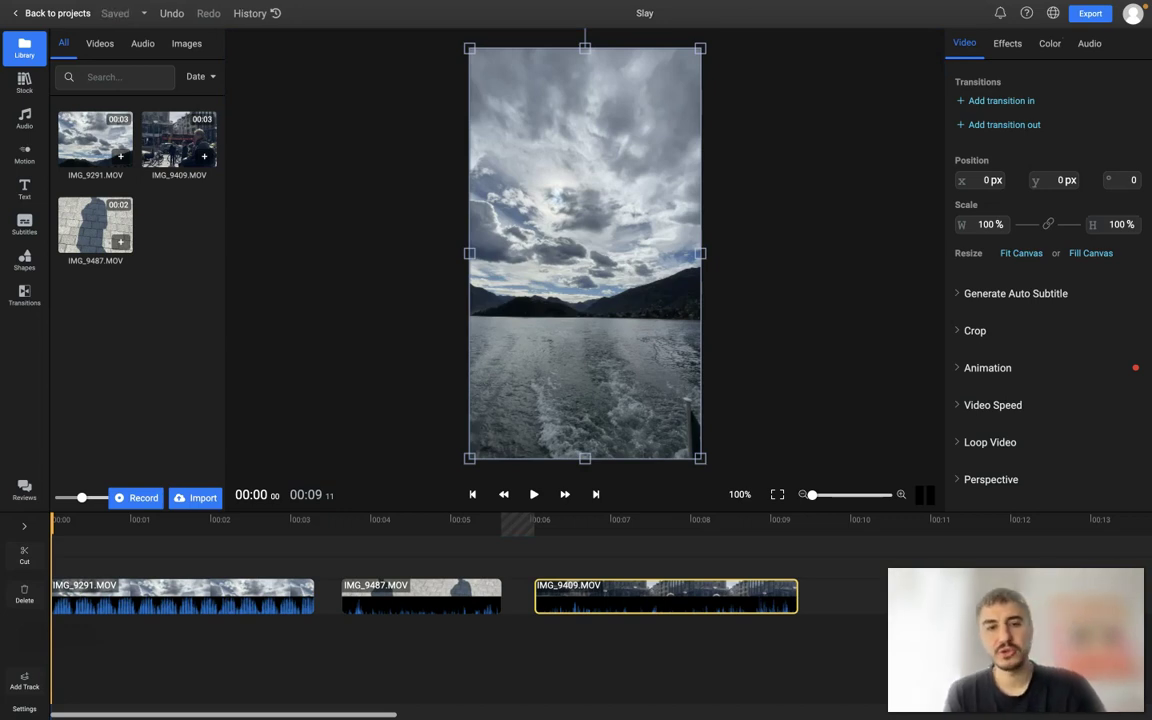
# Shift IMG_9487.MOV slightly later on the track and trim the end of IMG_9291.MOV back to about 2.9 seconds.
pyautogui.moveTo(421, 596)
pyautogui.mouseDown()
pyautogui.moveTo(416, 575)
pyautogui.moveTo(399, 596)
pyautogui.moveTo(425, 596)
pyautogui.mouseUp()
pyautogui.click(182, 596)
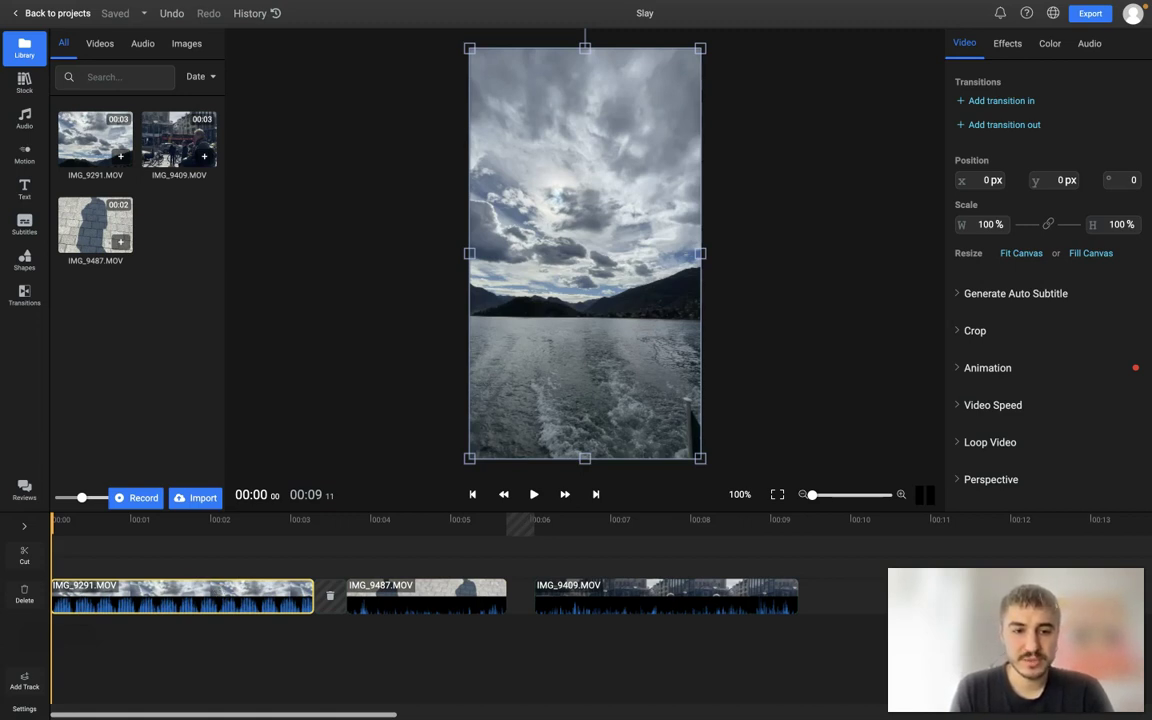
pyautogui.moveTo(311, 596); pyautogui.dragTo(283, 596)
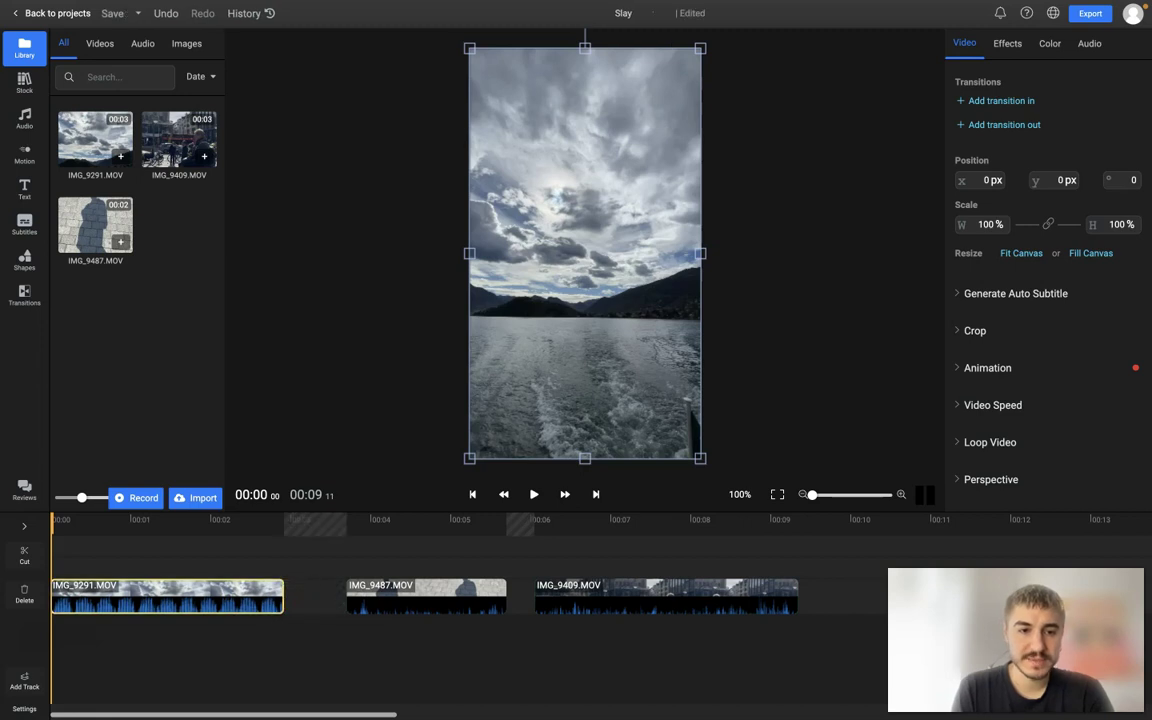
# Trim the end of IMG_9291.MOV back to about 2.7 seconds on the timeline.
pyautogui.moveTo(315, 595)
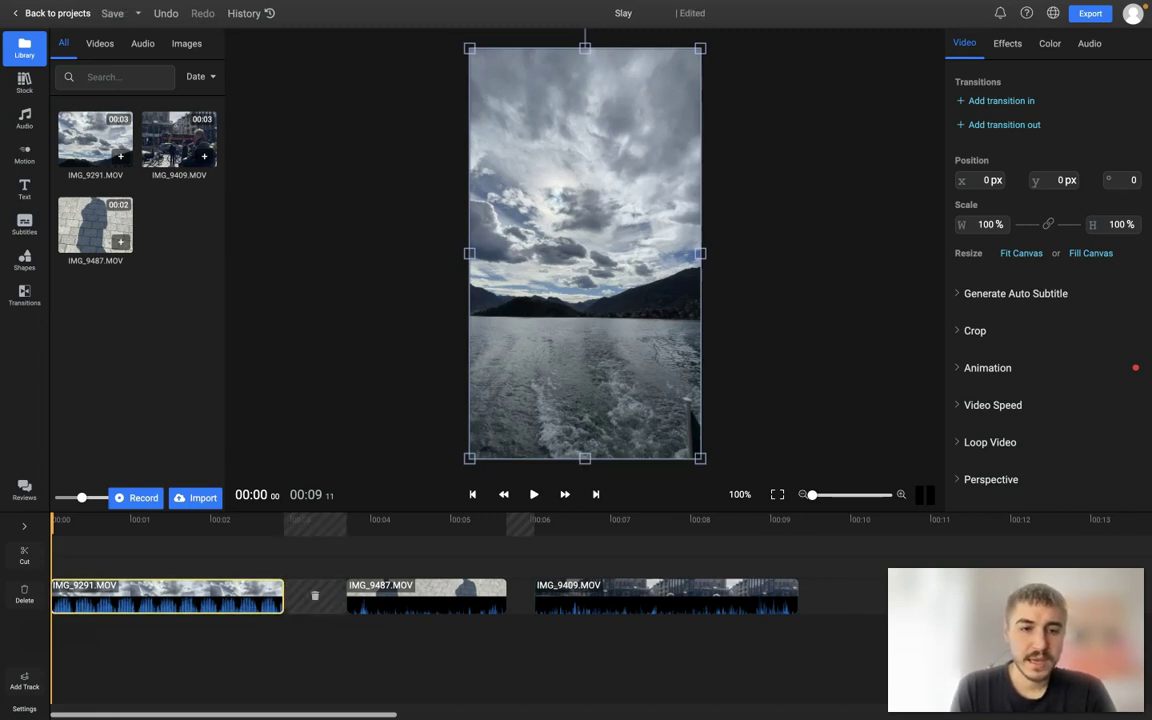
pyautogui.moveTo(283, 596); pyautogui.dragTo(244, 596)
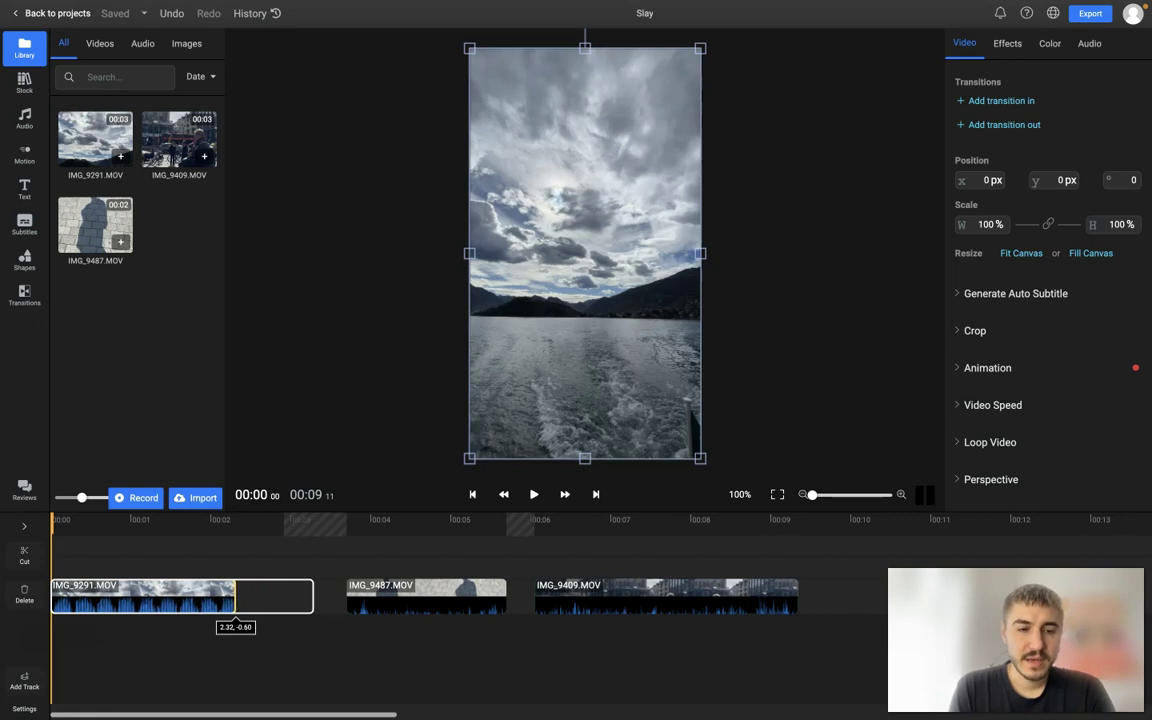
pyautogui.moveTo(235, 597); pyautogui.dragTo(267, 597)
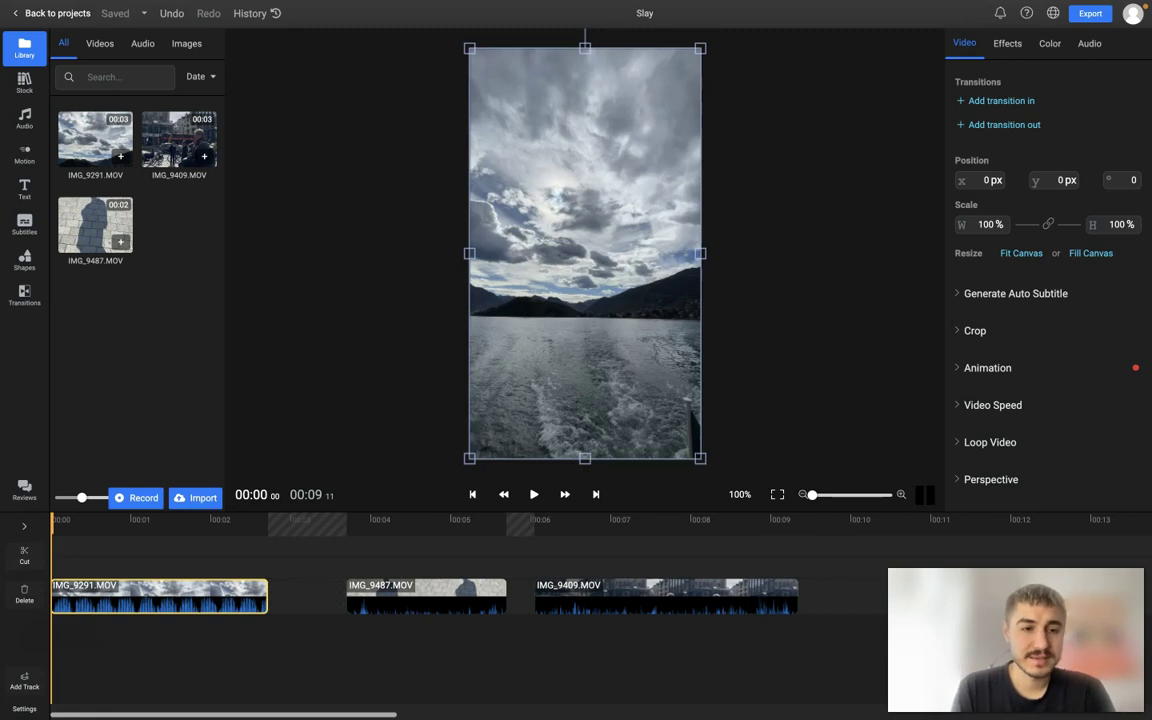
# Split IMG_9291.MOV at 00:00 22 and shift the second piece slightly later, leaving a gap after the cut.
pyautogui.click(111, 523)
pyautogui.click(24, 555)
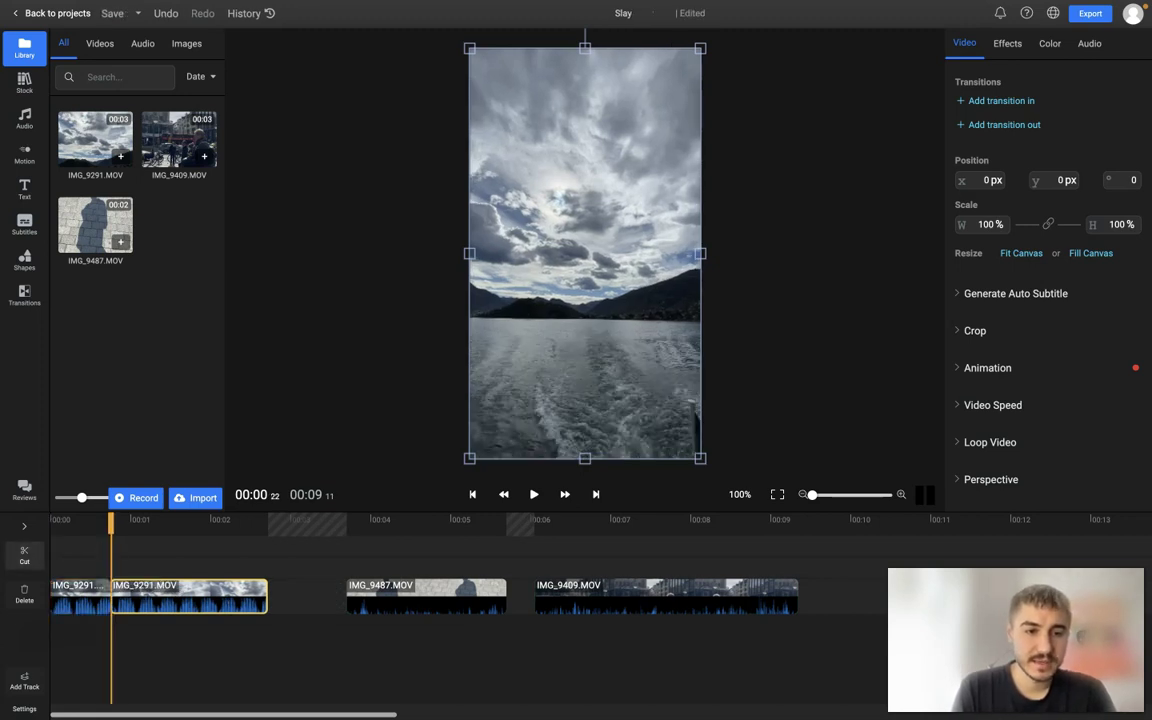
pyautogui.moveTo(189, 596); pyautogui.dragTo(222, 596)
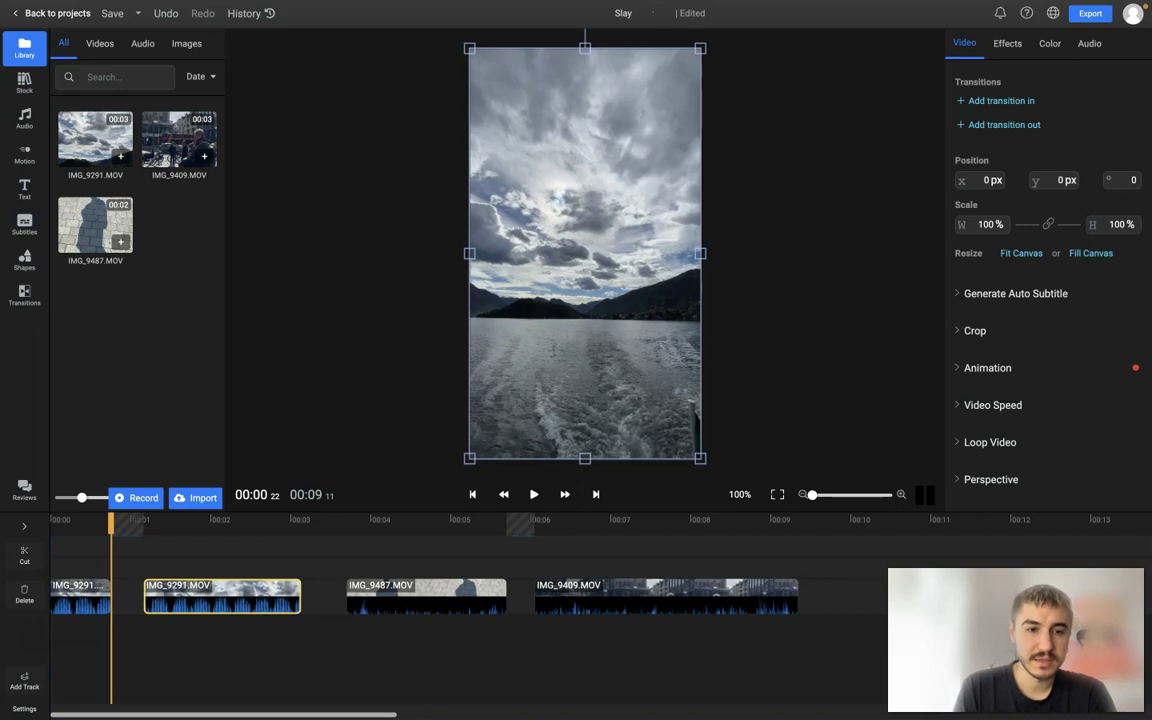
# Delete the short first piece of IMG_9291.MOV and move the remaining piece back to near the start of the timeline.
pyautogui.click(244, 523)
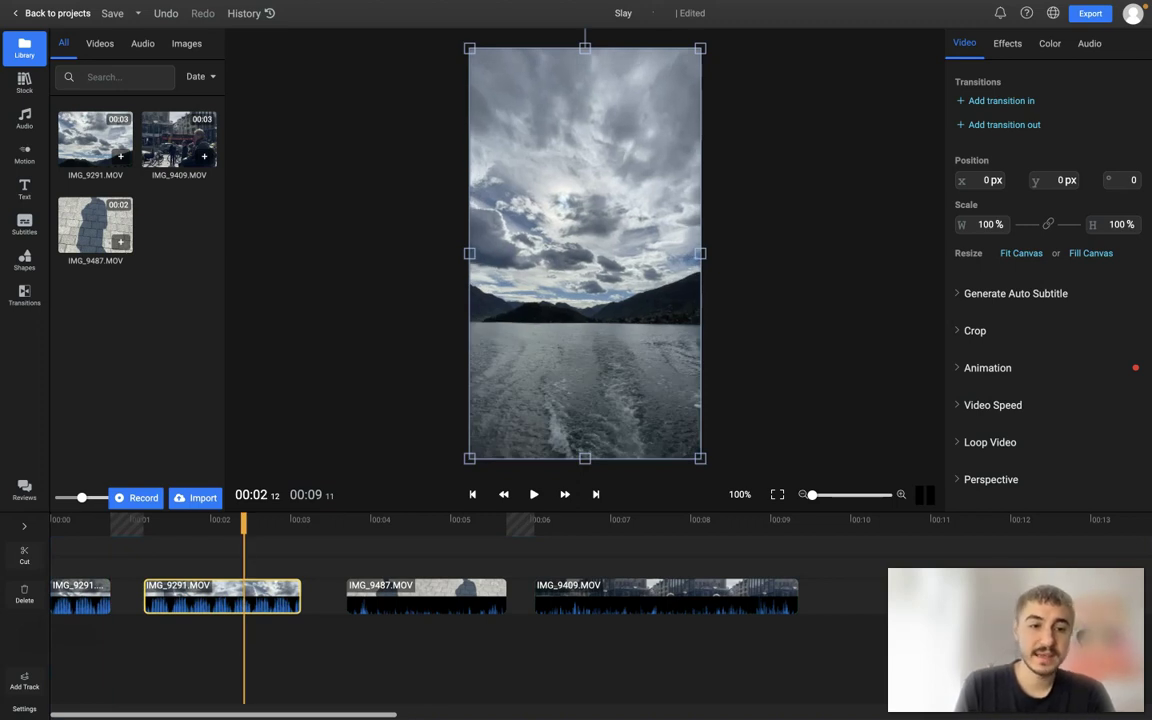
pyautogui.click(80, 597)
pyautogui.press('Delete')
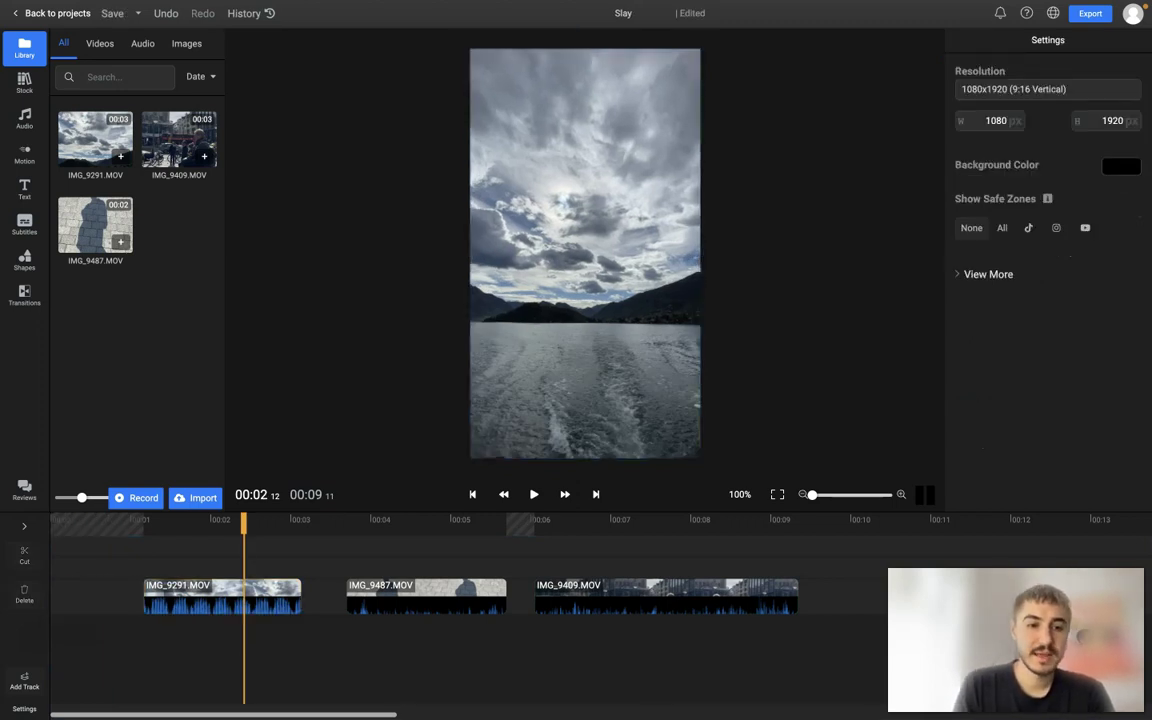
pyautogui.moveTo(222, 596); pyautogui.dragTo(135, 596)
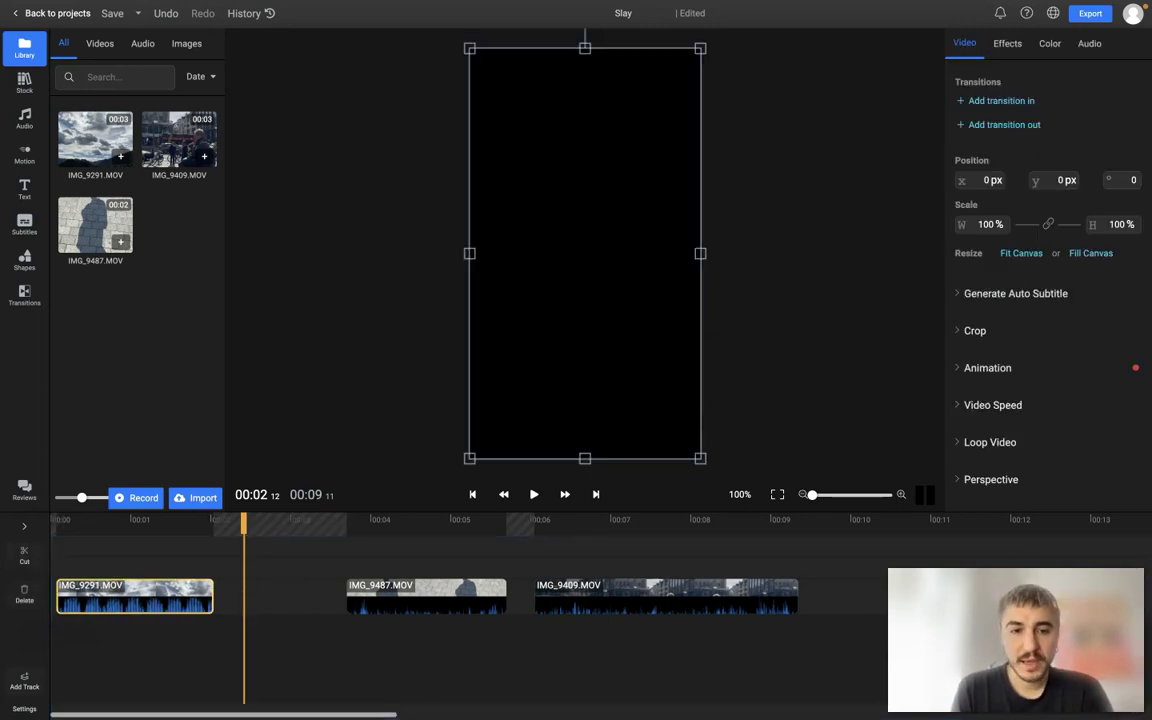
# Overlap the start of IMG_9487.MOV with the end of IMG_9291.MOV by about 0.33 seconds as a fade and play it back.
pyautogui.moveTo(426, 596)
pyautogui.mouseDown()
pyautogui.moveTo(298, 596)
pyautogui.moveTo(446, 589)
pyautogui.mouseUp()
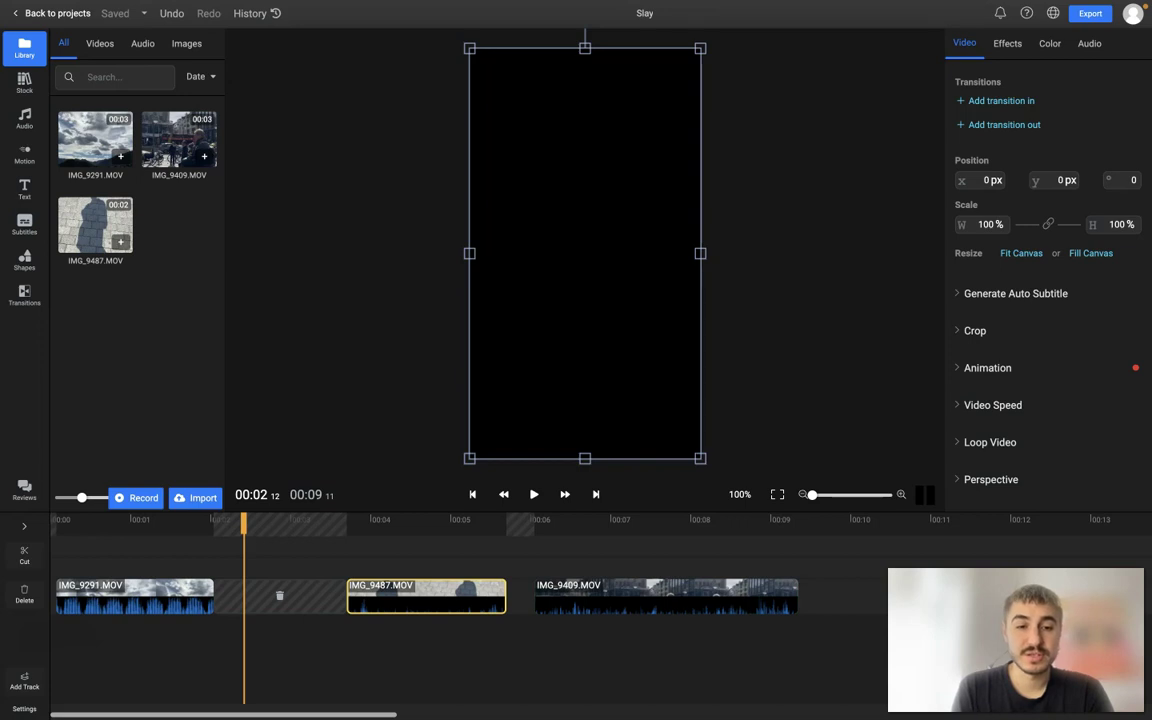
pyautogui.moveTo(400, 606); pyautogui.dragTo(225, 600)
pyautogui.click(197, 598)
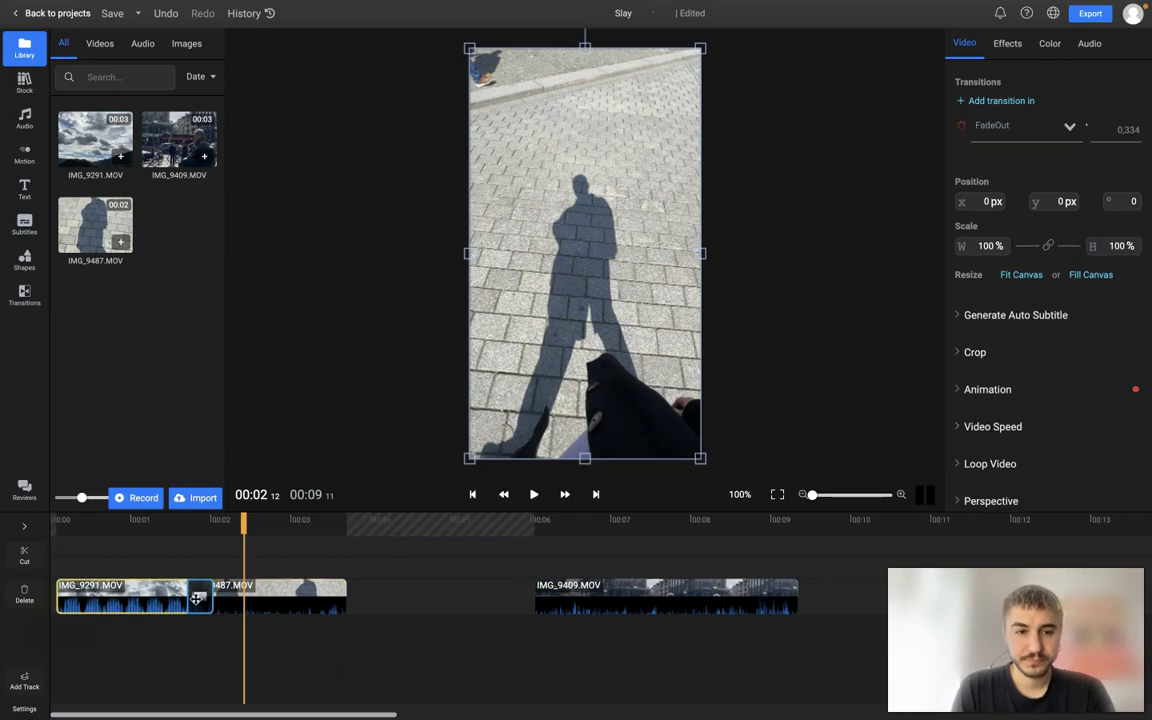
pyautogui.click(247, 598)
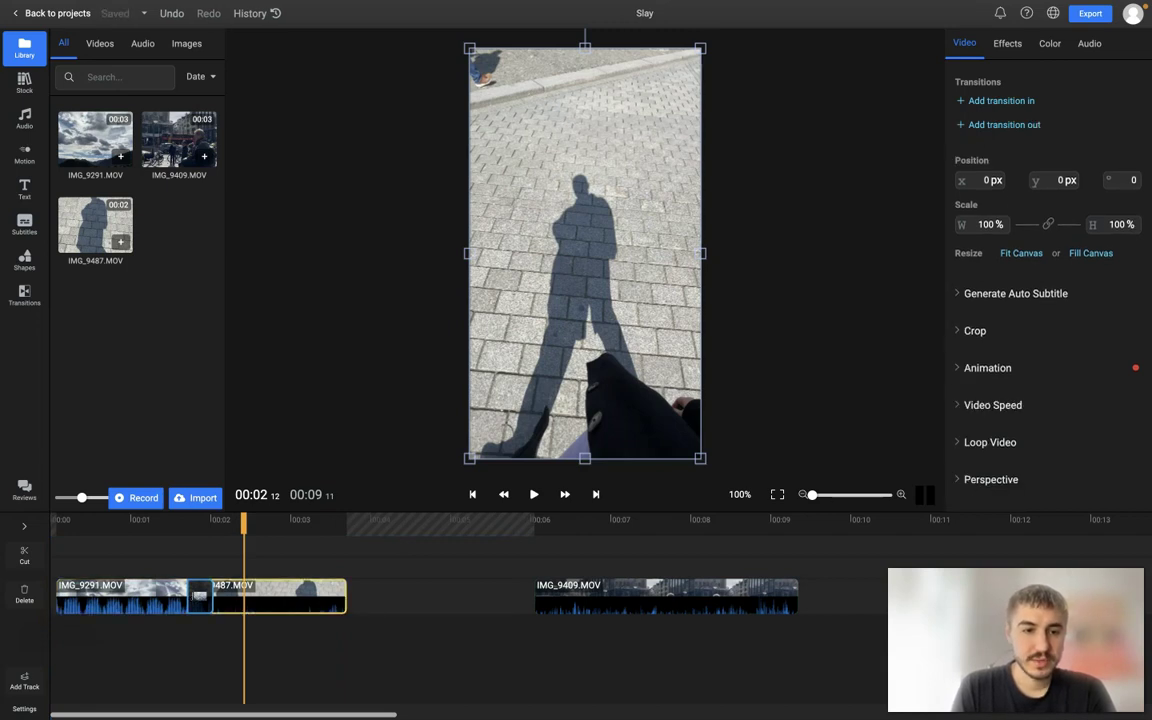
pyautogui.click(156, 523)
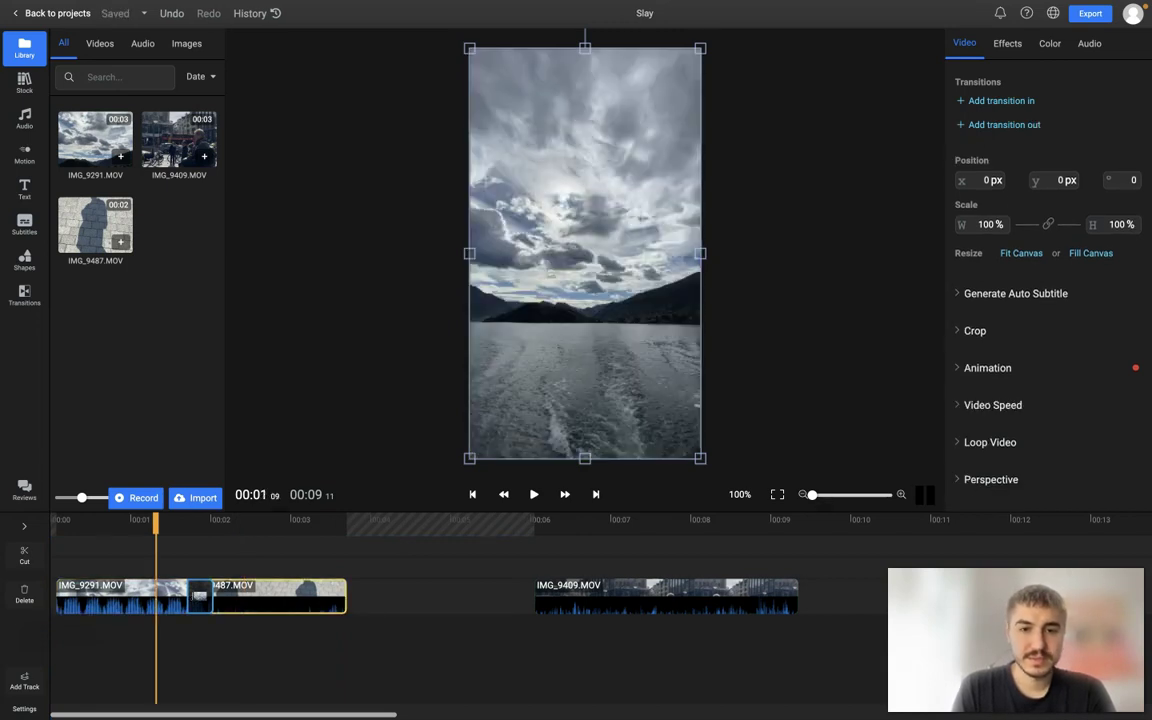
pyautogui.click(534, 495)
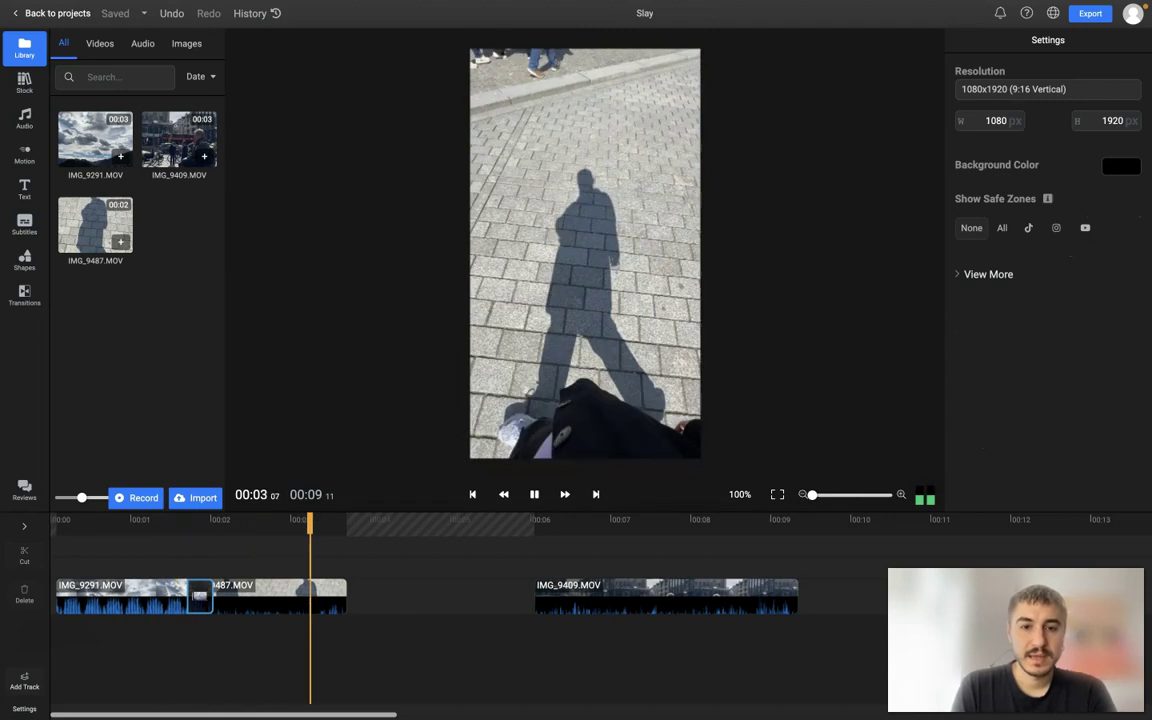
pyautogui.press('space')
# Browse the transitions library and add a FadeOut transition of about 0.5 seconds to the end of IMG_9487.MOV.
pyautogui.click(24, 295)
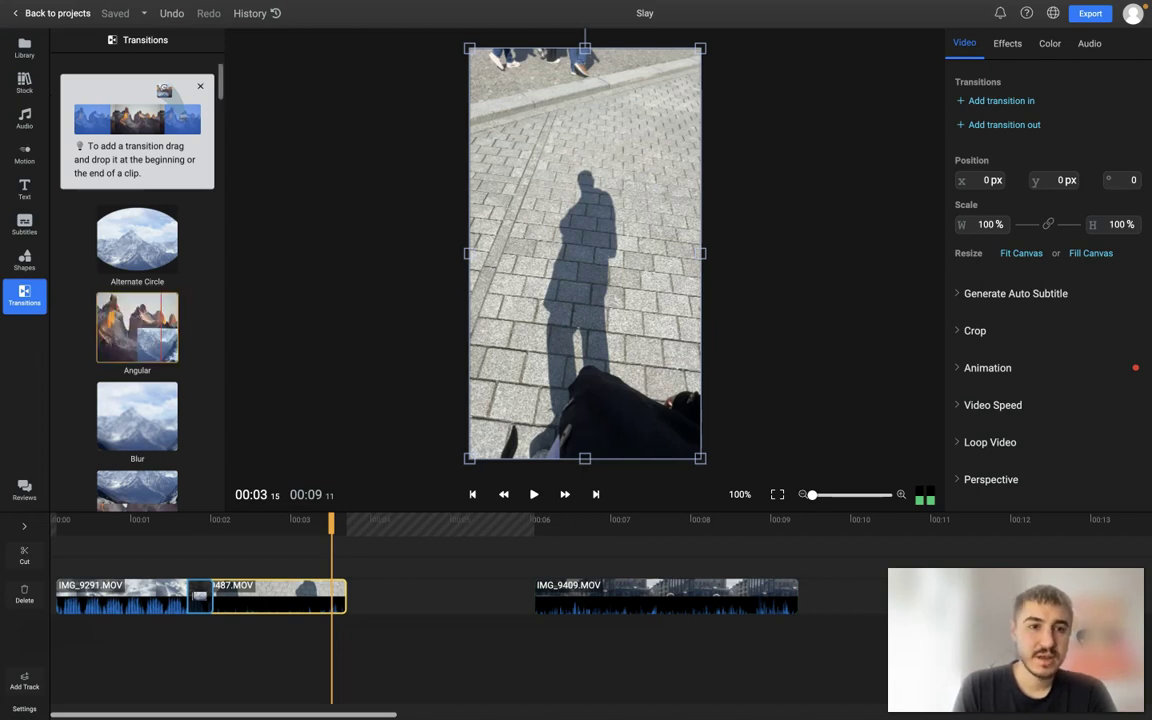
pyautogui.scroll(-3, 160, 357)
pyautogui.click(158, 368)
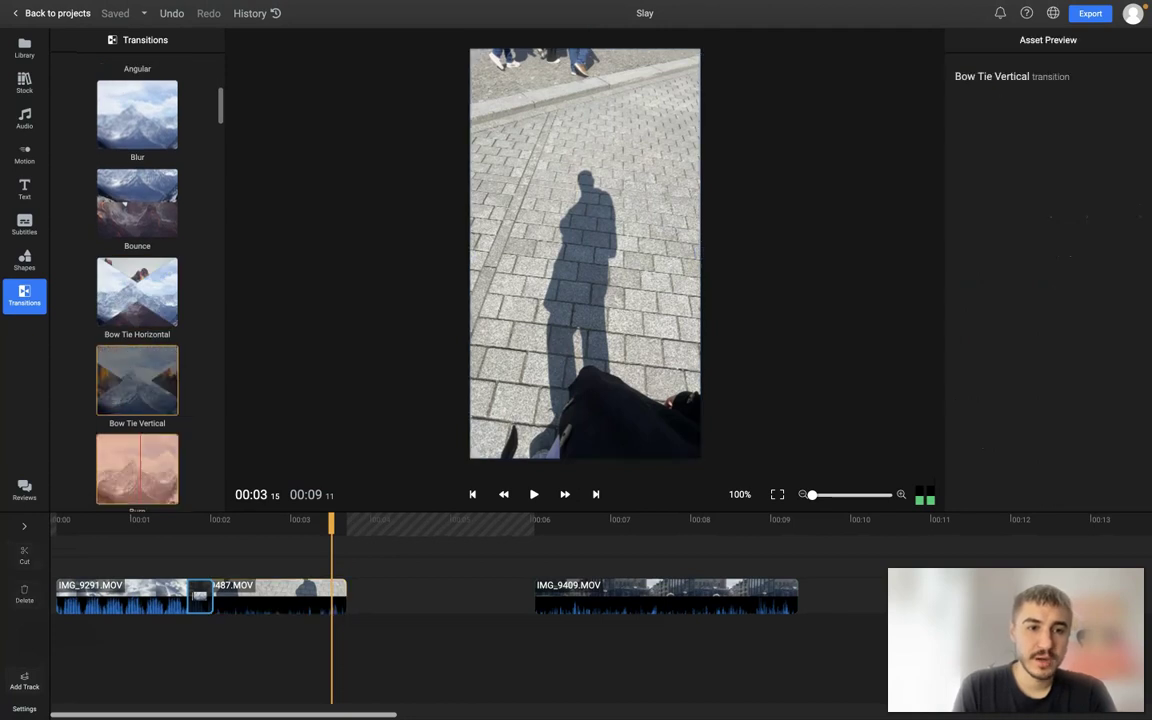
pyautogui.click(140, 469)
pyautogui.click(283, 596)
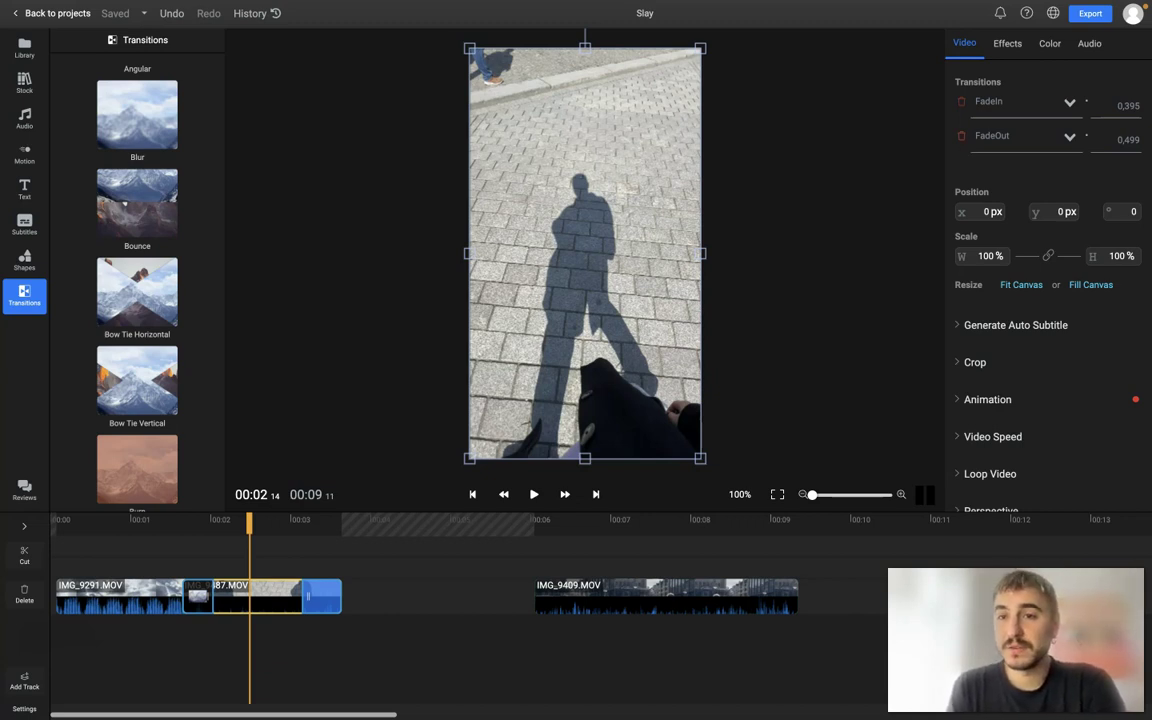
# Remove both the FadeOut and FadeIn transitions from IMG_9487.MOV.
pyautogui.click(961, 136)
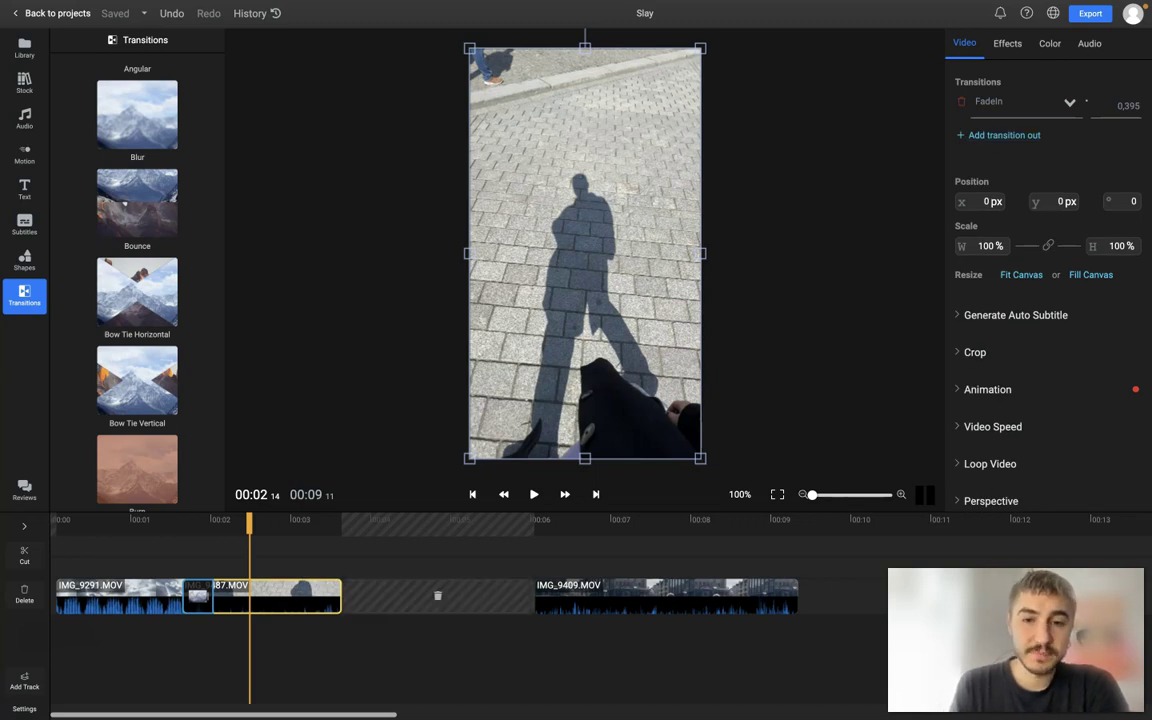
pyautogui.click(961, 101)
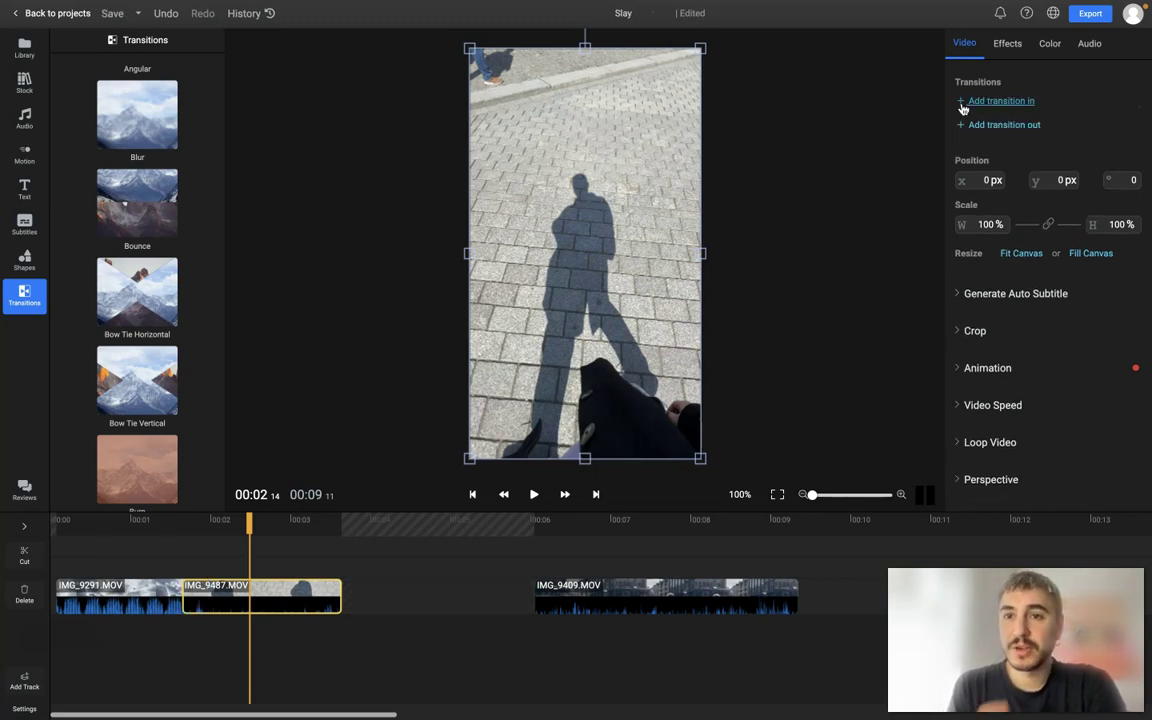
pyautogui.moveTo(437, 596)
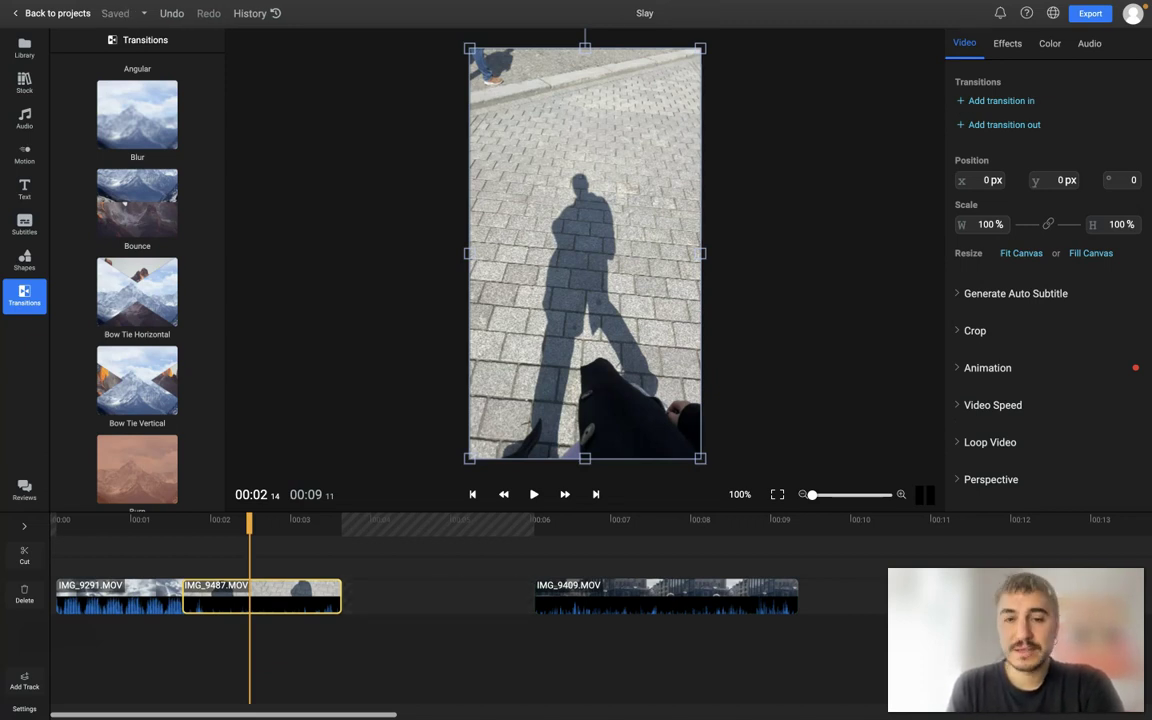
# Place the Subscribe Badge Style 3 motion graphic above IMG_9487.MOV, shortened to end with that clip, and play it back.
pyautogui.click(602, 596)
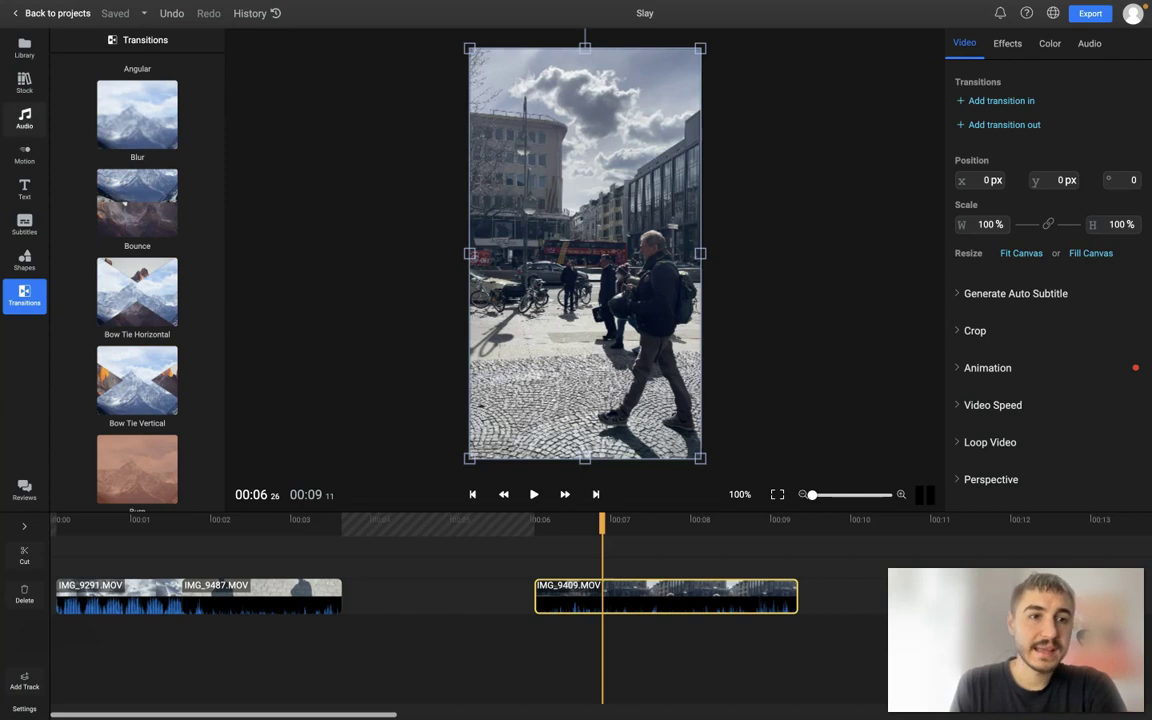
pyautogui.click(24, 153)
pyautogui.click(115, 43)
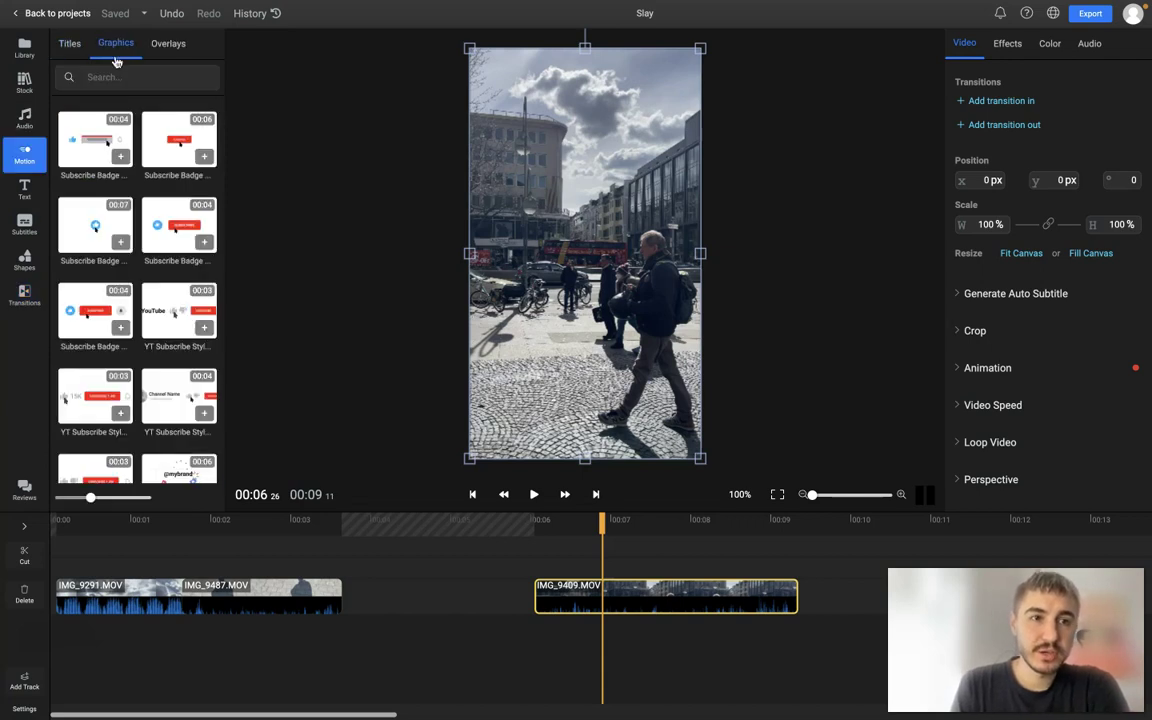
pyautogui.click(178, 225)
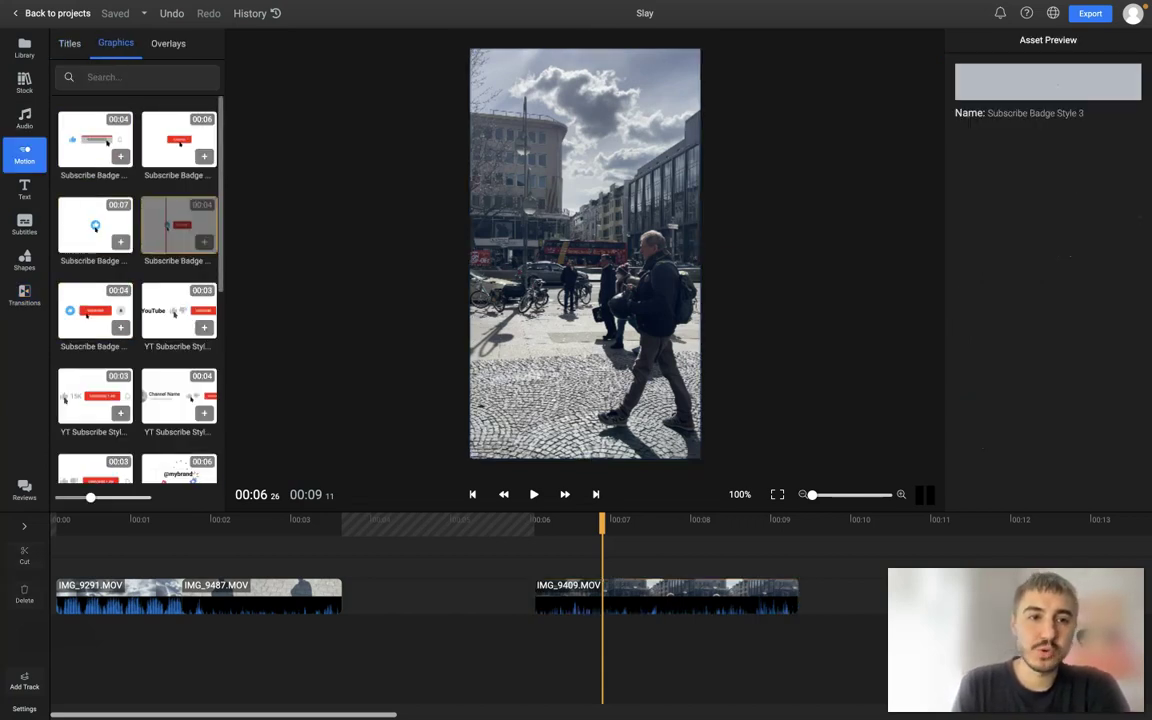
pyautogui.moveTo(178, 225); pyautogui.dragTo(250, 567)
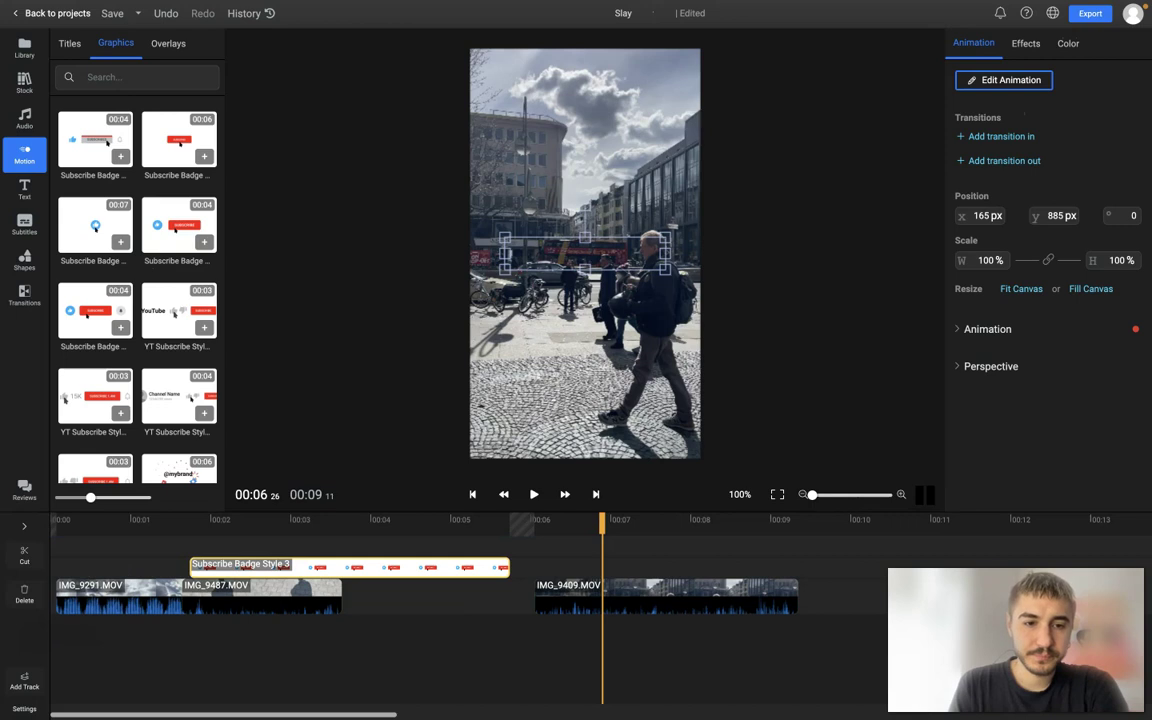
pyautogui.moveTo(508, 567); pyautogui.dragTo(341, 567)
pyautogui.click(164, 520)
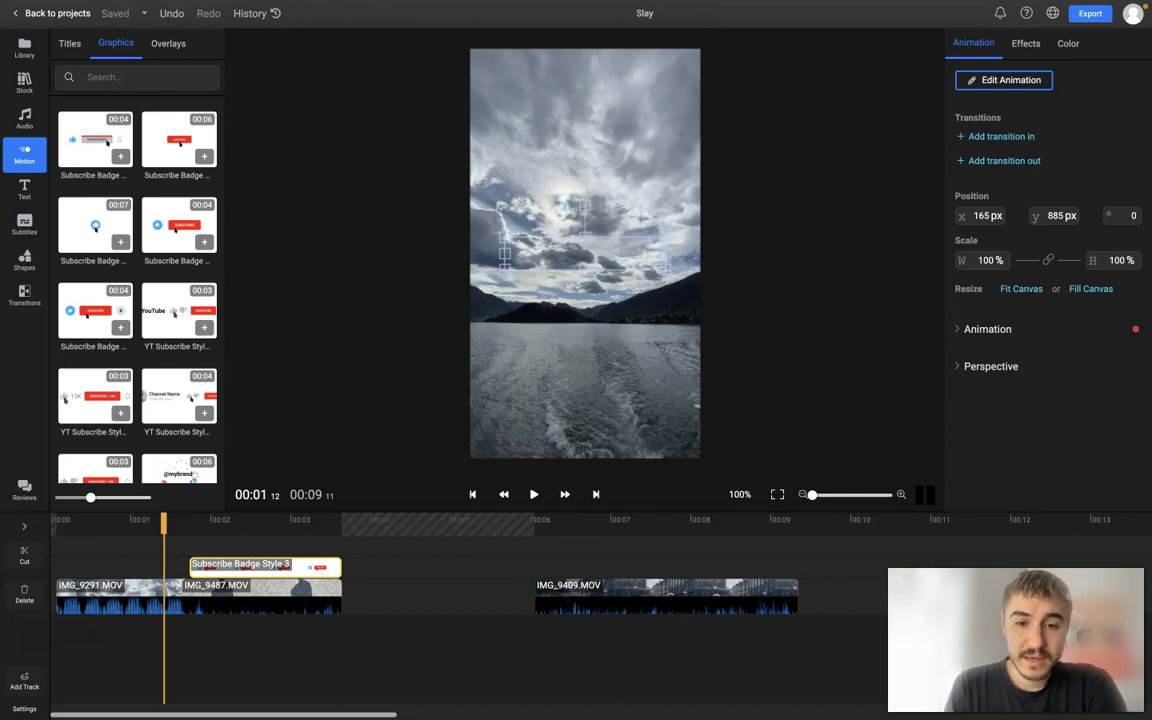
pyautogui.click(535, 494)
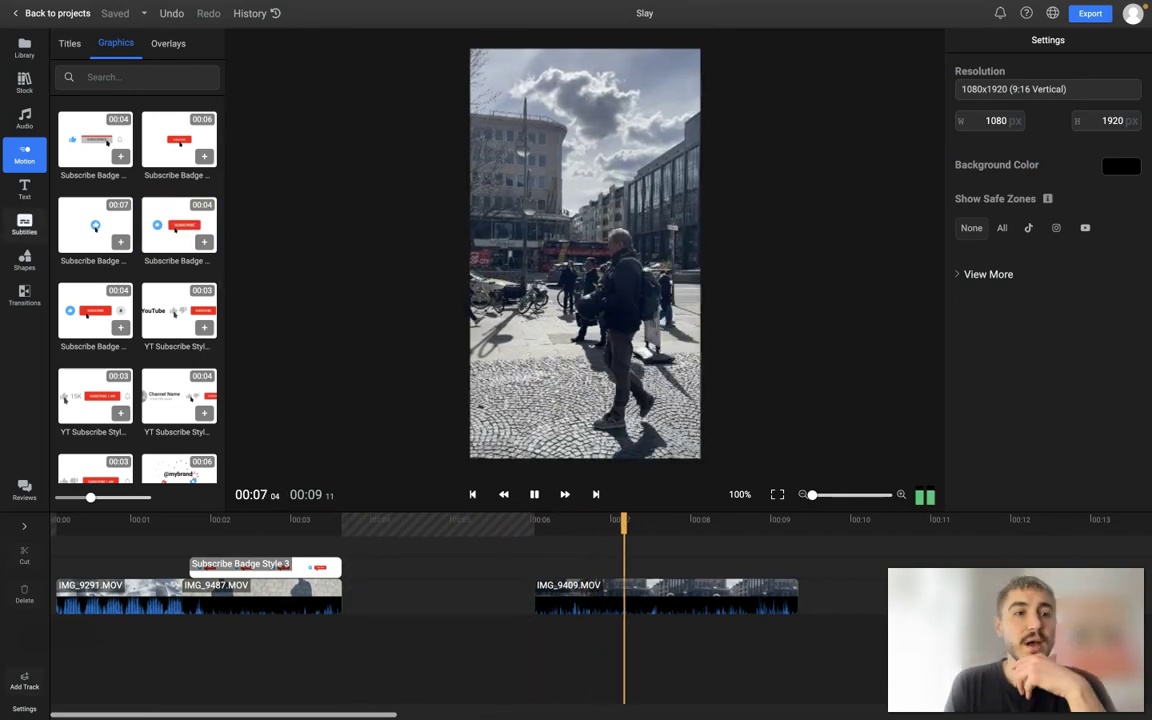
# Add the Press Title 7 motion title on a new track at the timeline start and shorten it to about 1.3 seconds.
pyautogui.click(69, 43)
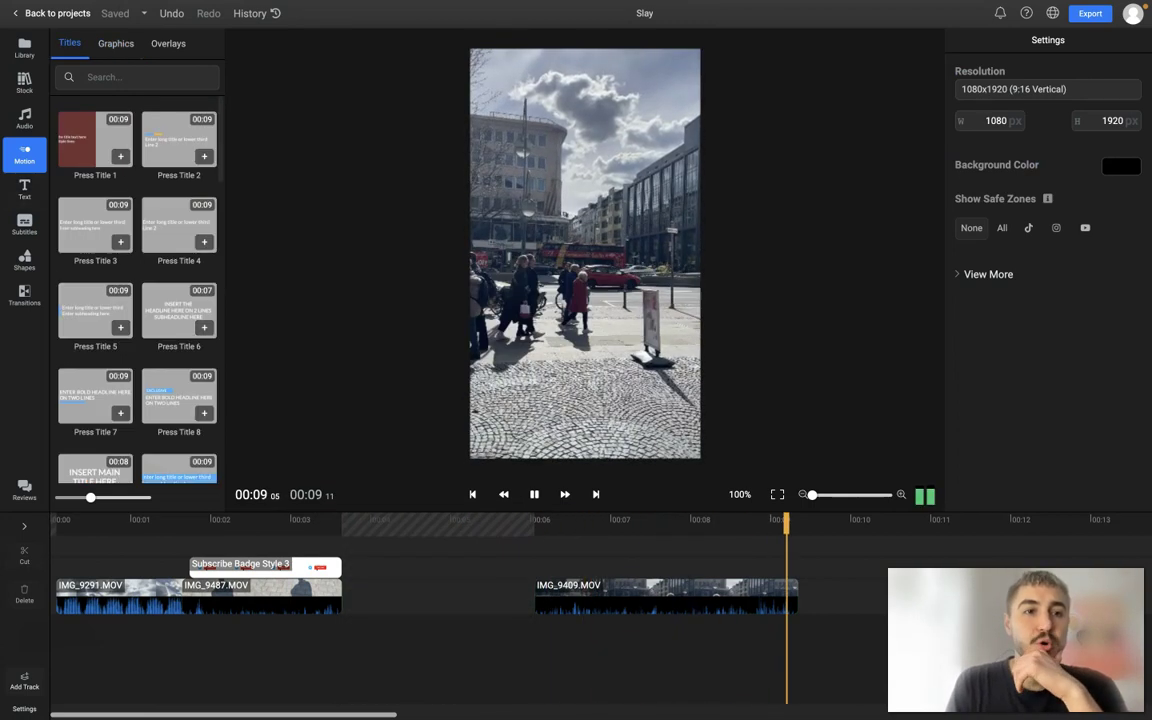
pyautogui.click(240, 567)
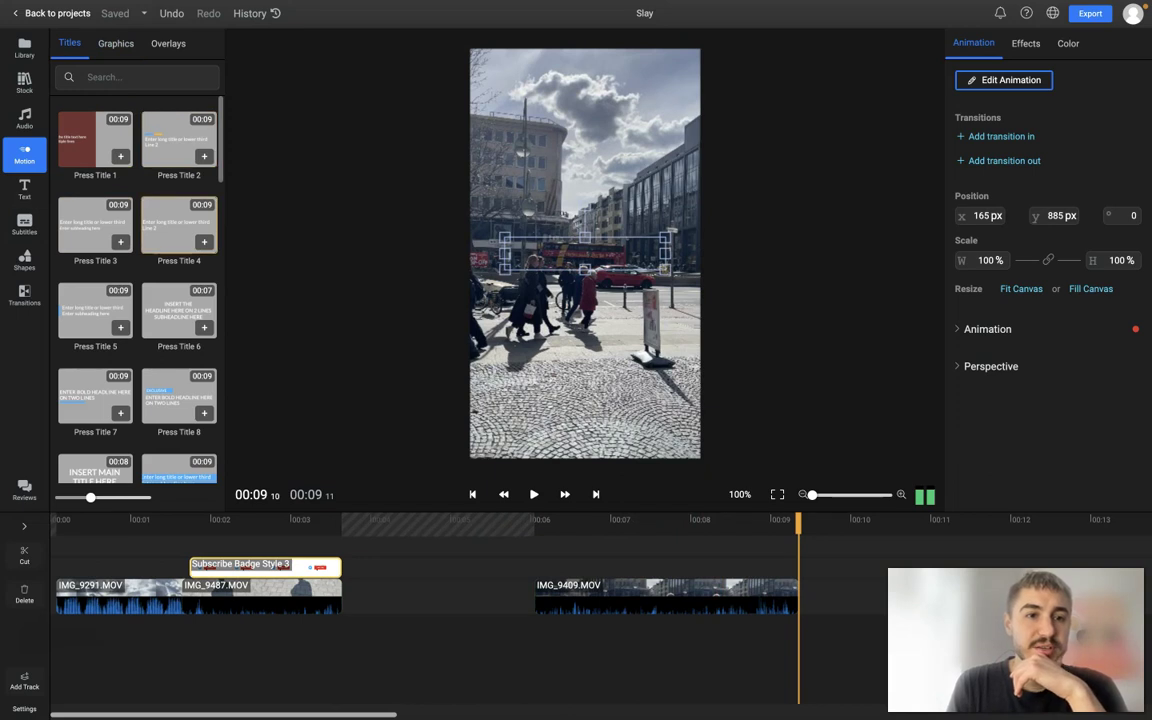
pyautogui.moveTo(95, 395); pyautogui.dragTo(120, 566)
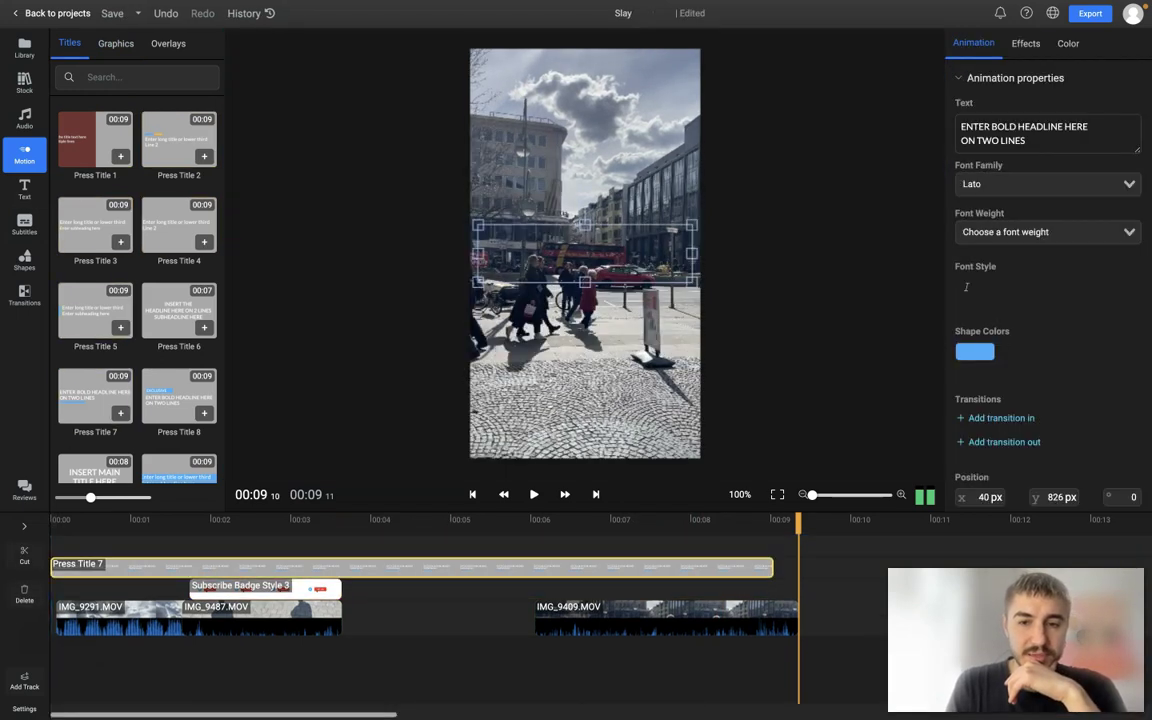
pyautogui.moveTo(772, 567); pyautogui.dragTo(156, 567)
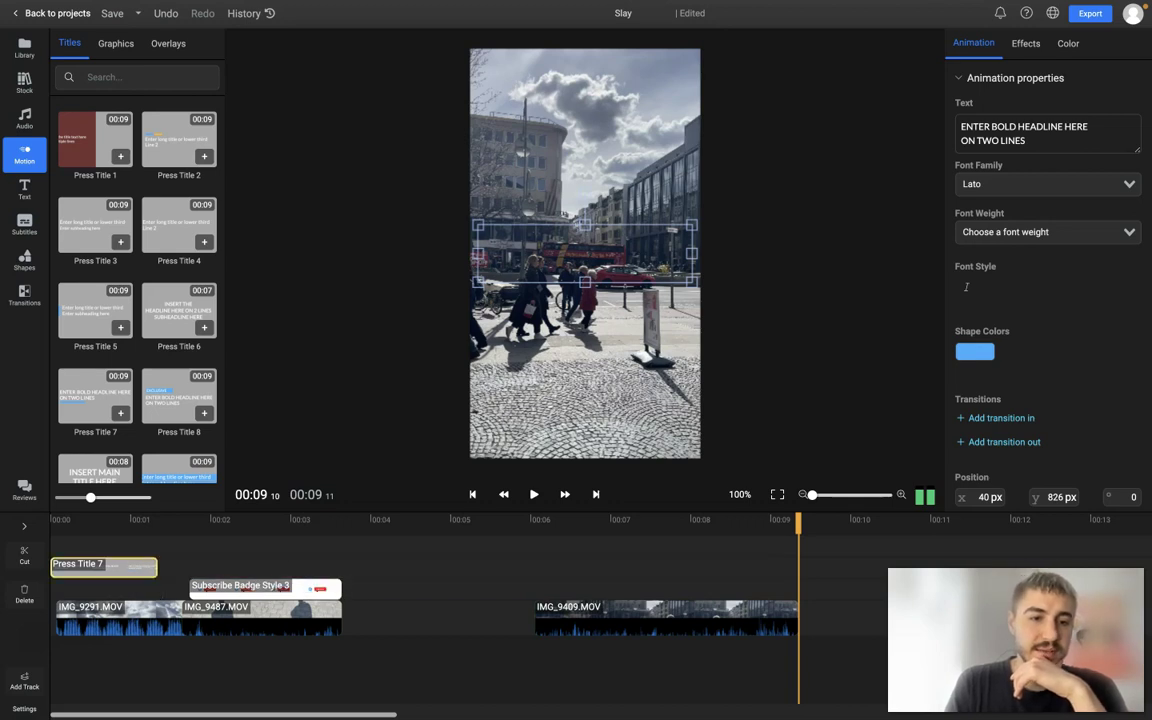
pyautogui.click(716, 617)
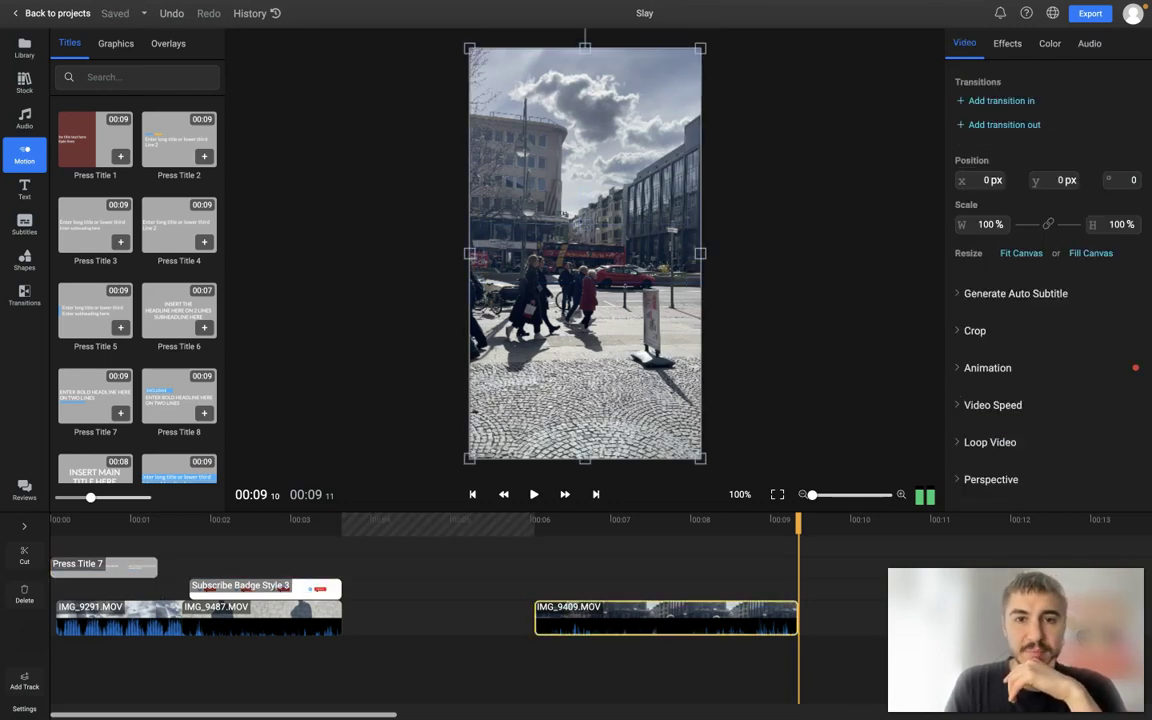
# Replace the placeholder headline of the Press Title 7 clip with "start out".
pyautogui.click(118, 567)
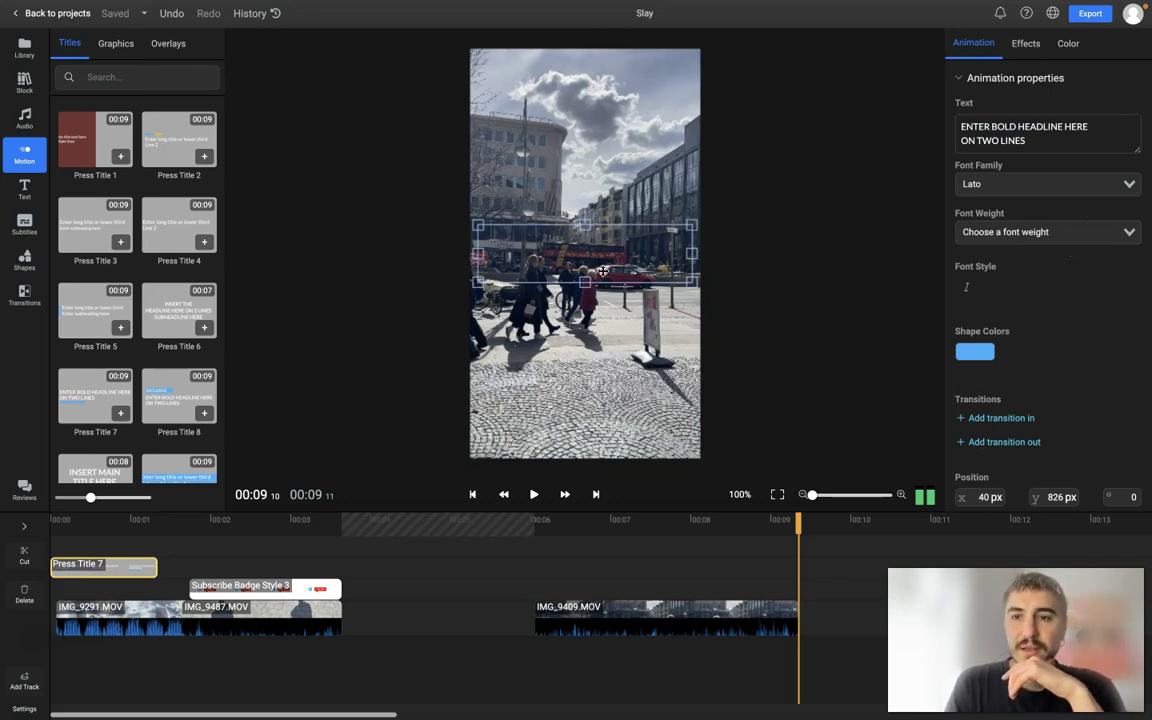
pyautogui.scroll(-3, 1045, 250)
pyautogui.scroll(3, 1045, 250)
pyautogui.doubleClick(1003, 127)
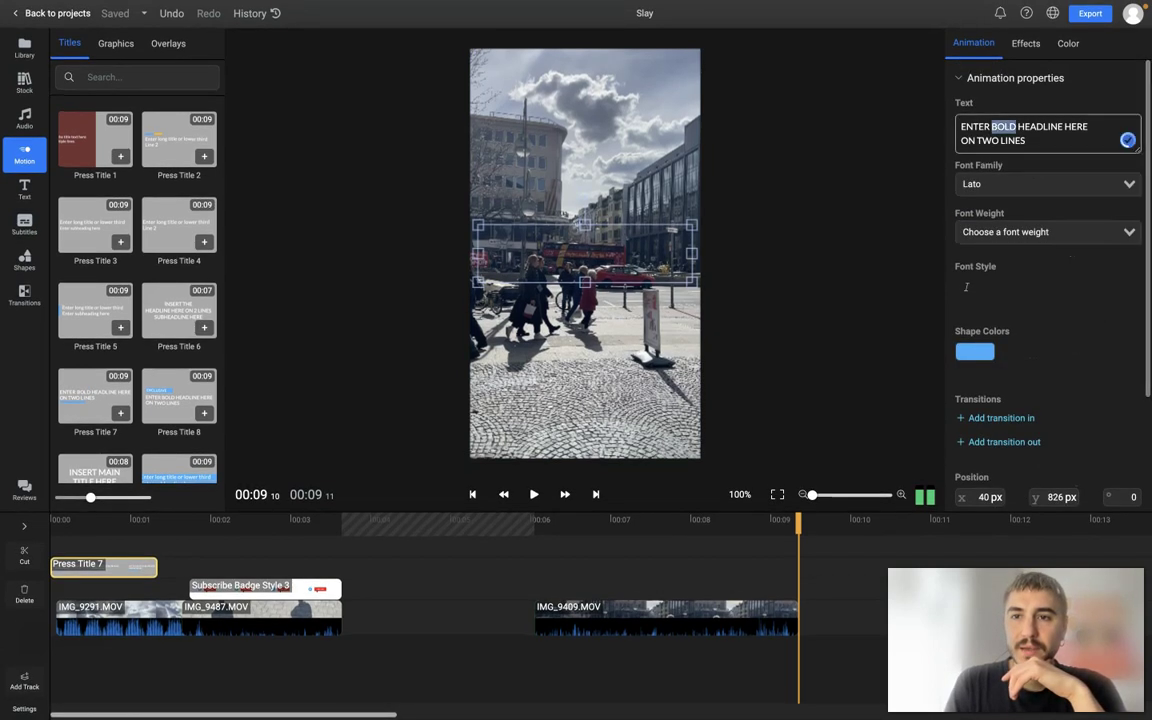
pyautogui.tripleClick(999, 125)
pyautogui.moveTo(1027, 141); pyautogui.dragTo(959, 125)
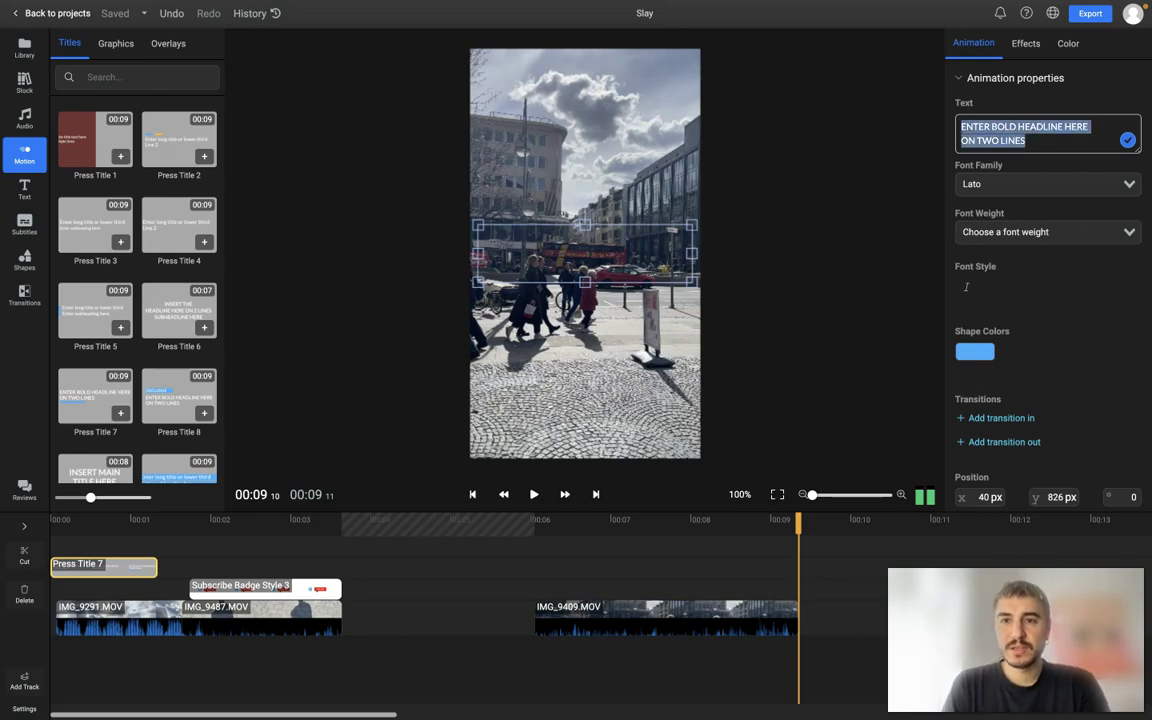
pyautogui.write('start out')
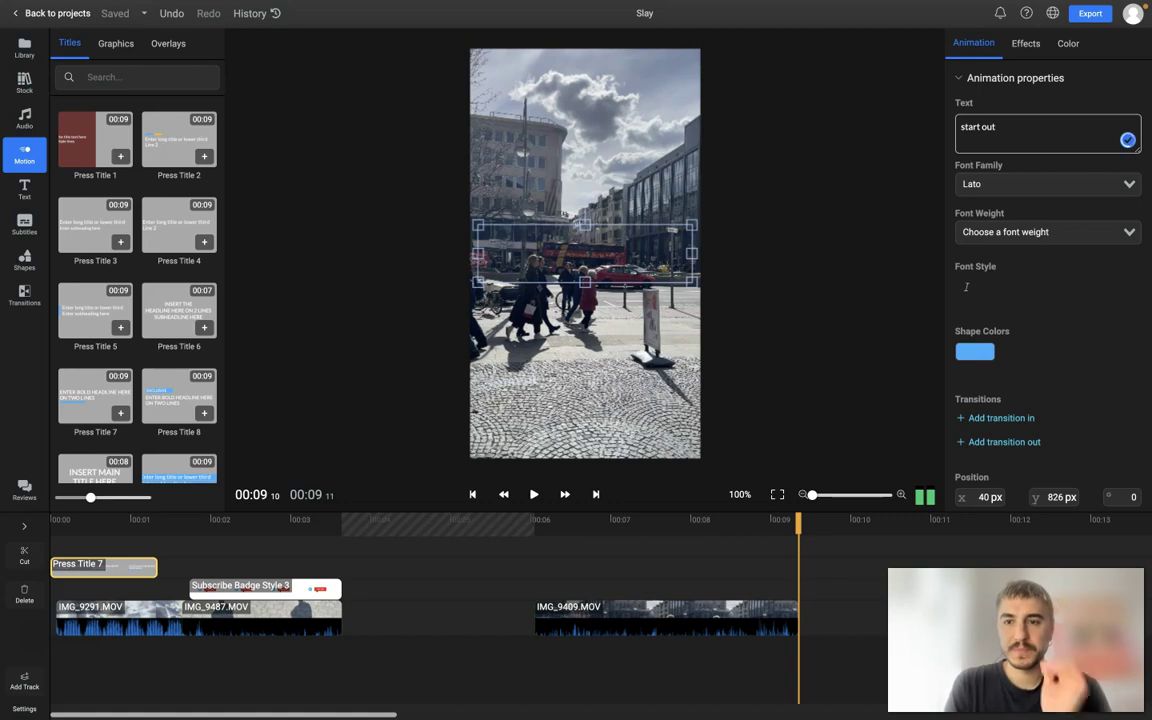
pyautogui.click(966, 287)
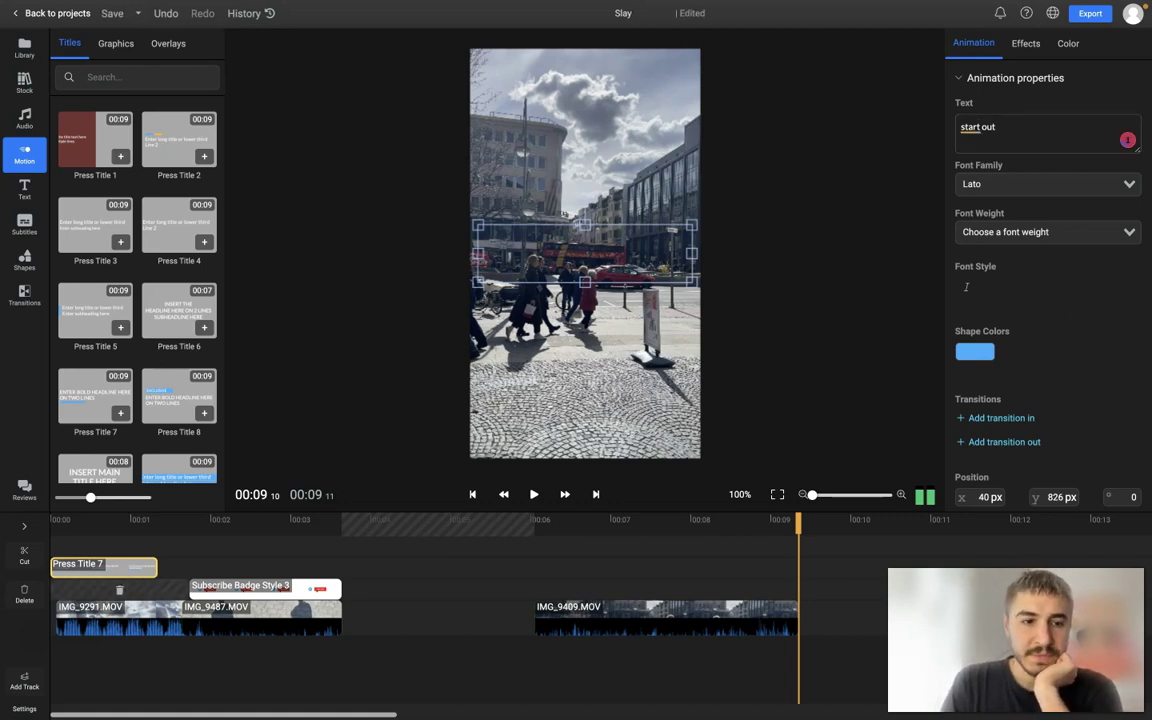
# Play back the edit from the start, and move IMG_9409.MOV directly after IMG_9487.MOV to close the gap.
pyautogui.click(51, 520)
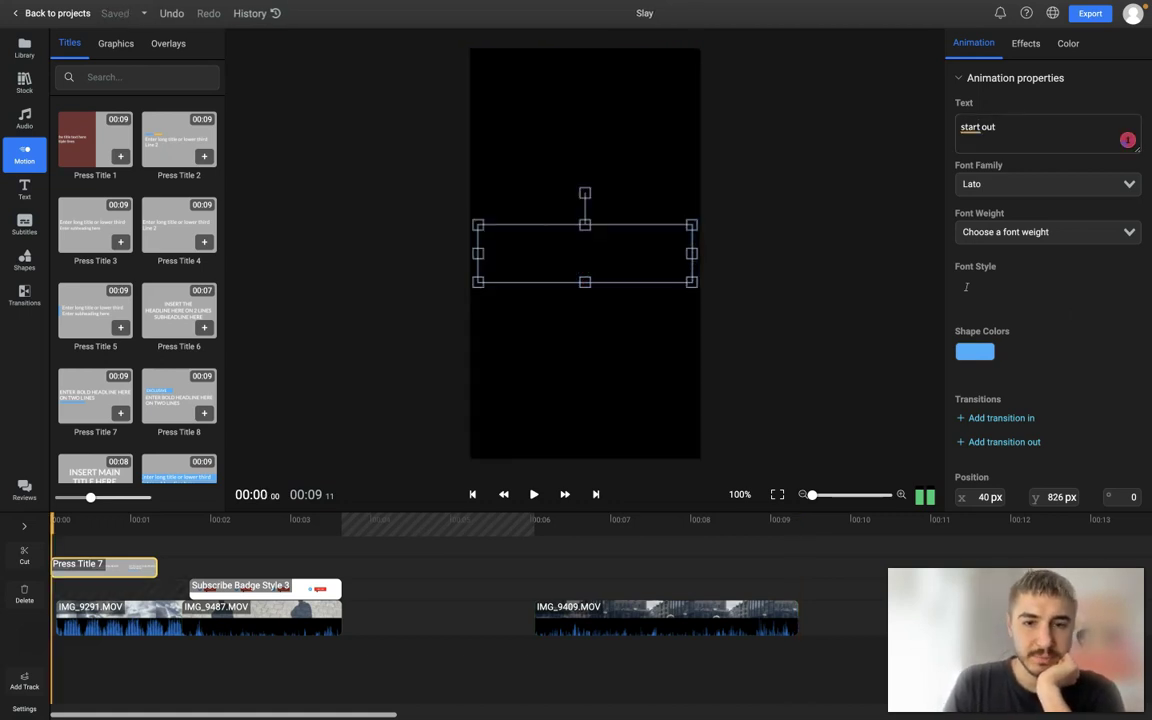
pyautogui.click(534, 494)
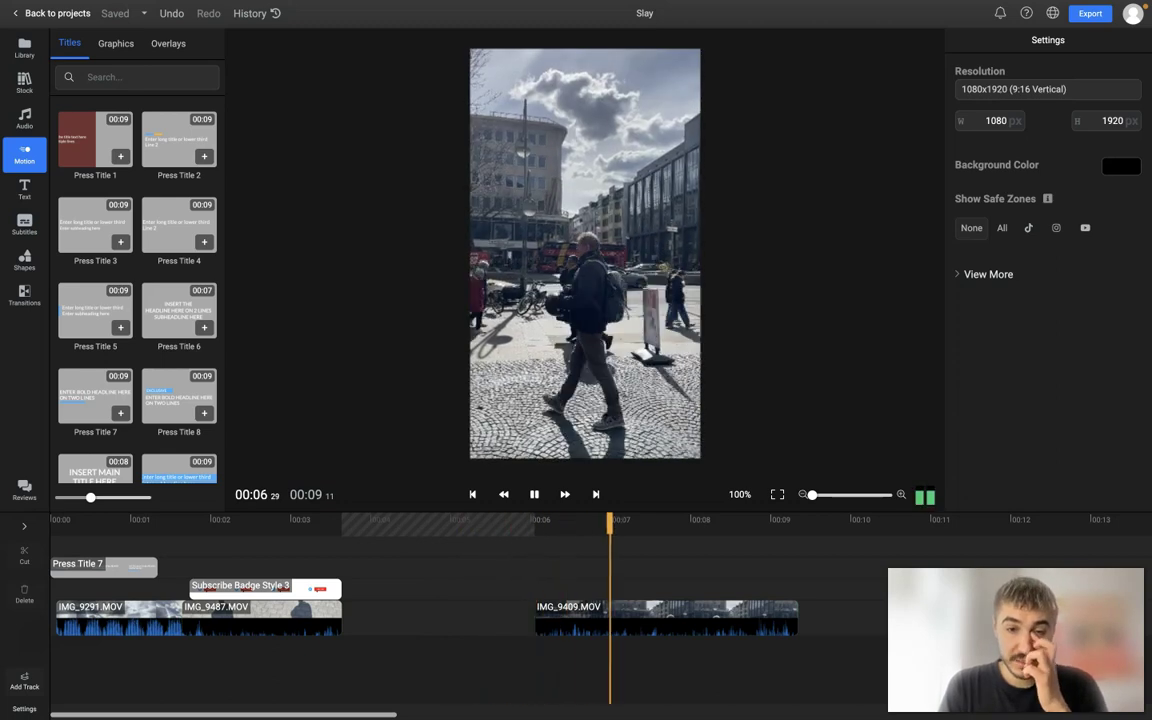
pyautogui.click(103, 566)
pyautogui.moveTo(606, 627); pyautogui.dragTo(413, 627)
pyautogui.moveTo(342, 615); pyautogui.dragTo(342, 615)
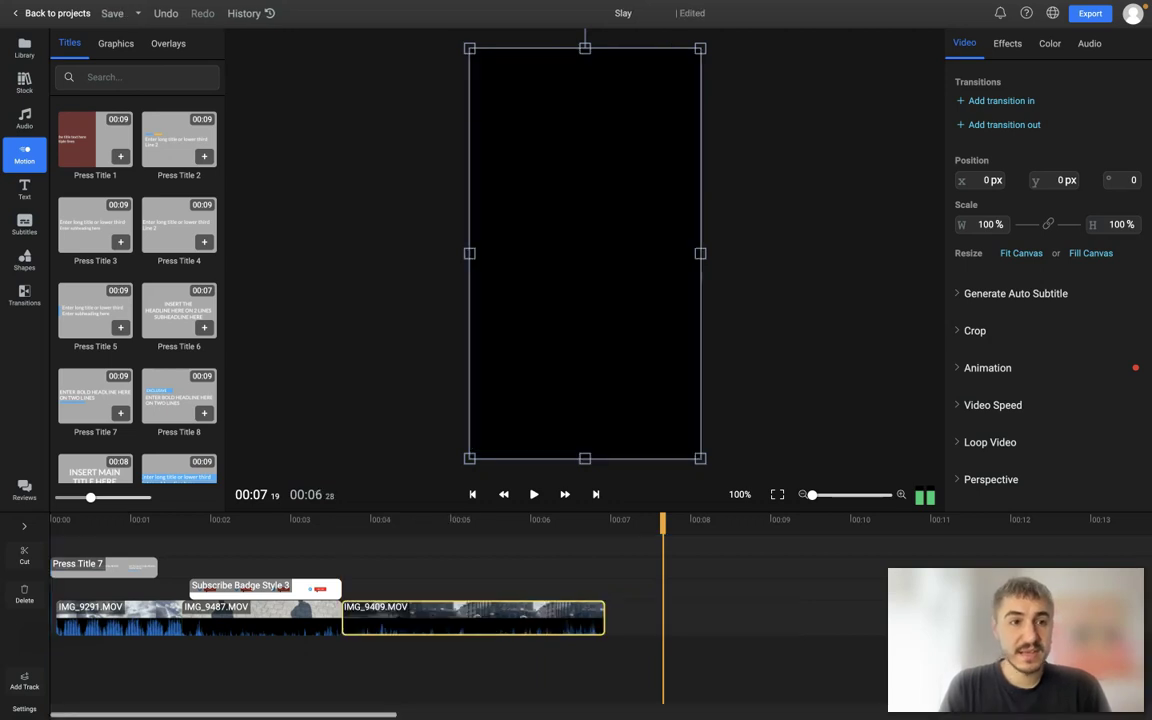
# Add the AR15 M4 Gun Hardware Magazine Movement Sounds effect below the video clips at the timeline start and lower its volume to 11.
pyautogui.click(22, 225)
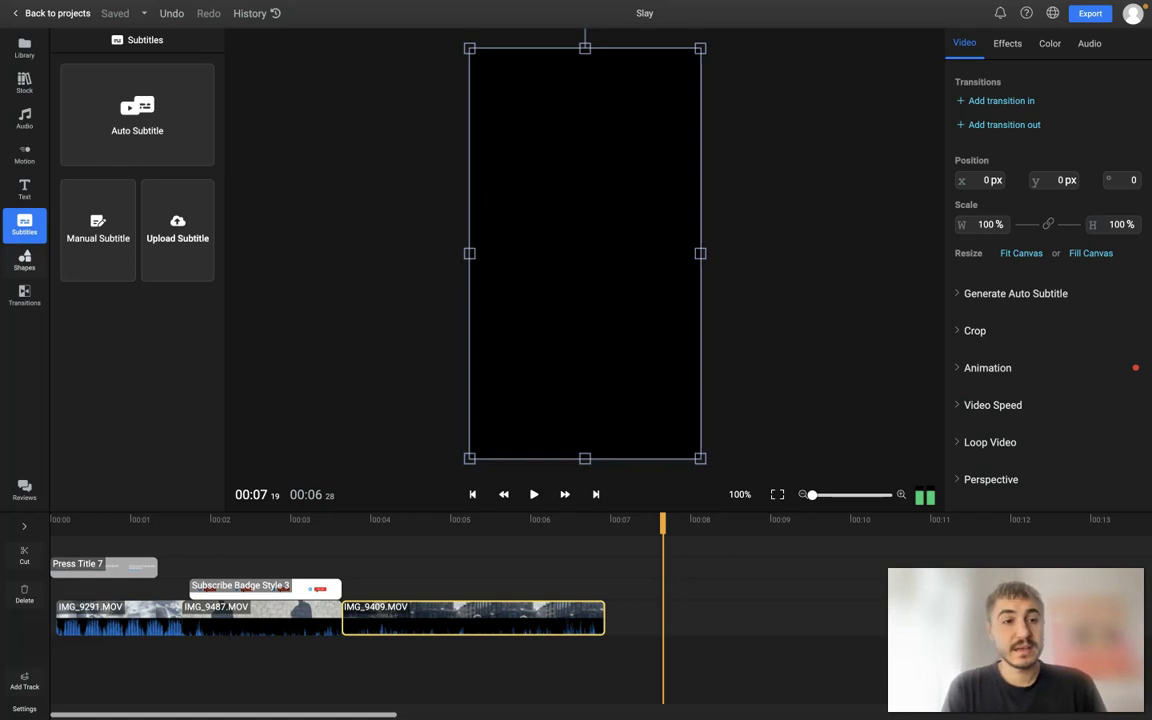
pyautogui.click(24, 118)
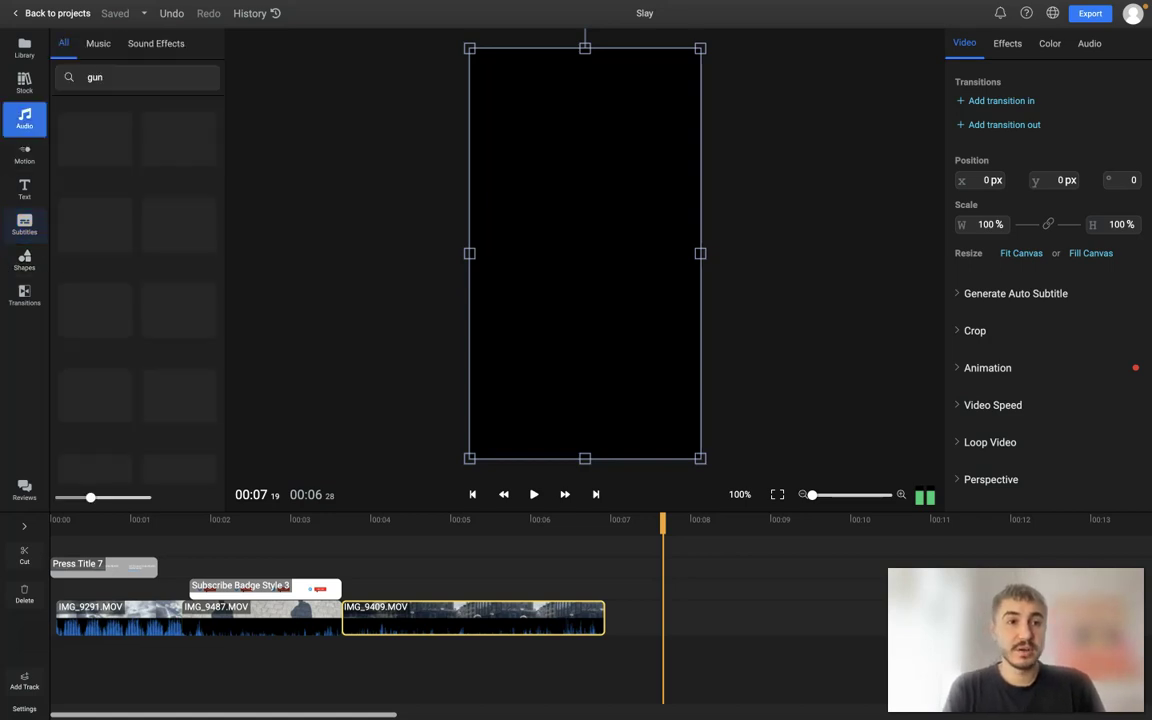
pyautogui.scroll(-5, 147, 369)
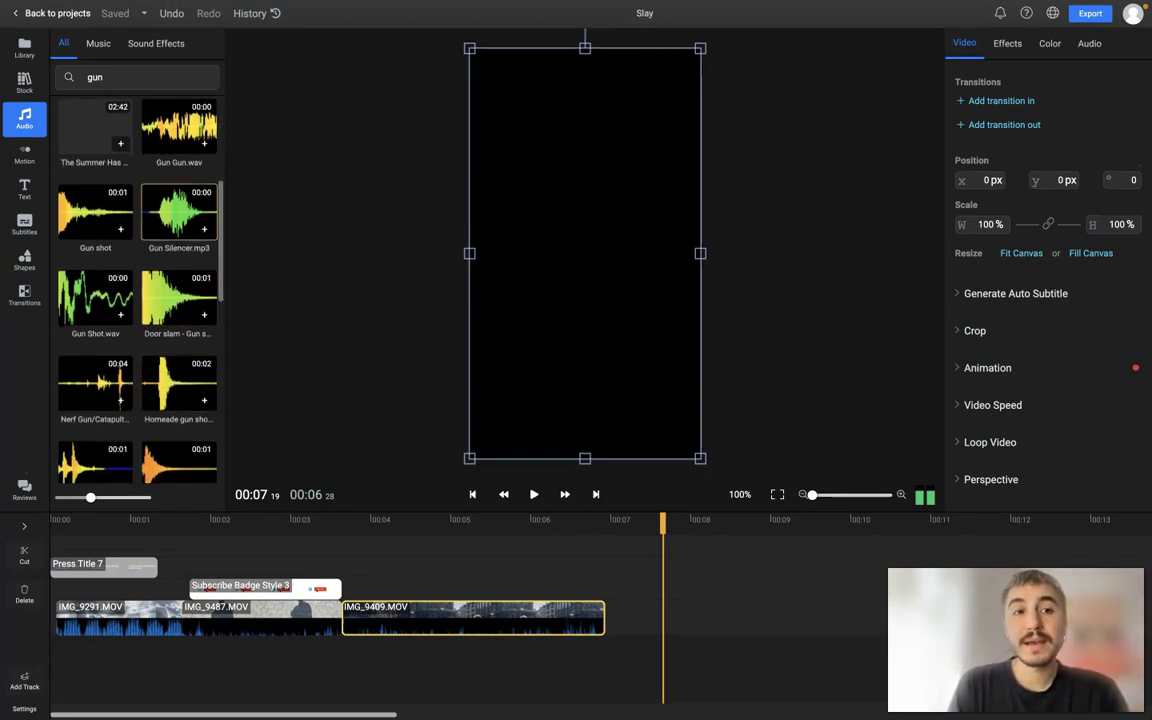
pyautogui.scroll(-1, 178, 297)
pyautogui.scroll(-3, 169, 204)
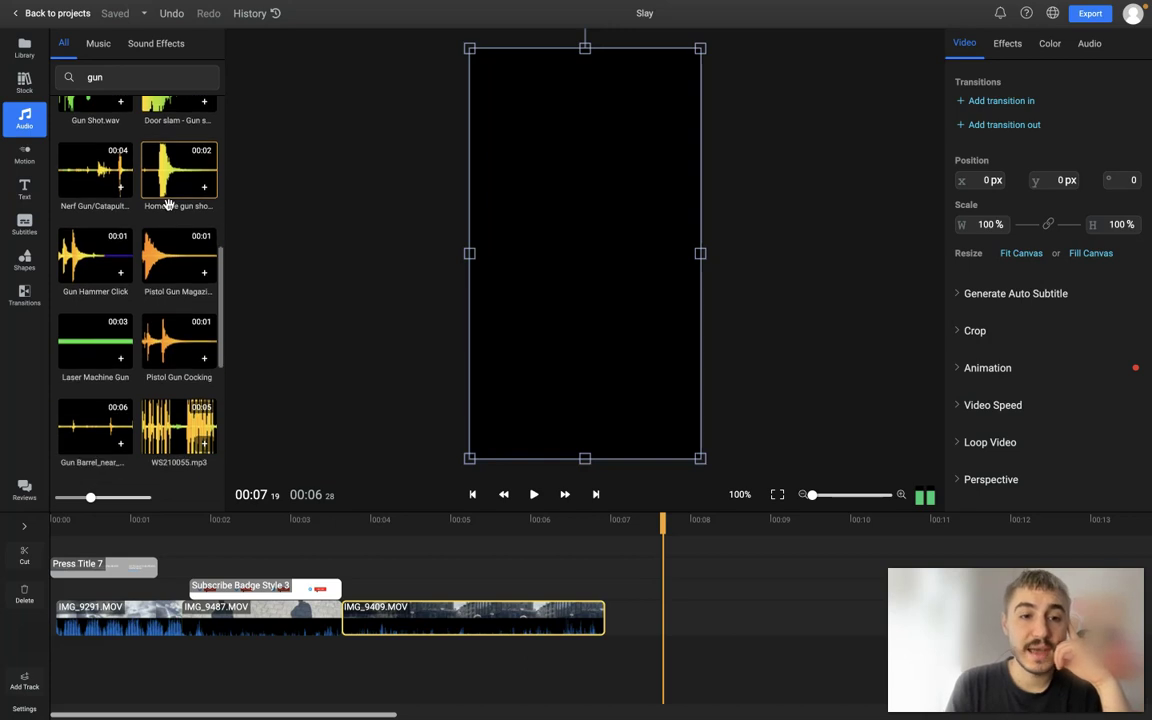
pyautogui.scroll(-3, 169, 204)
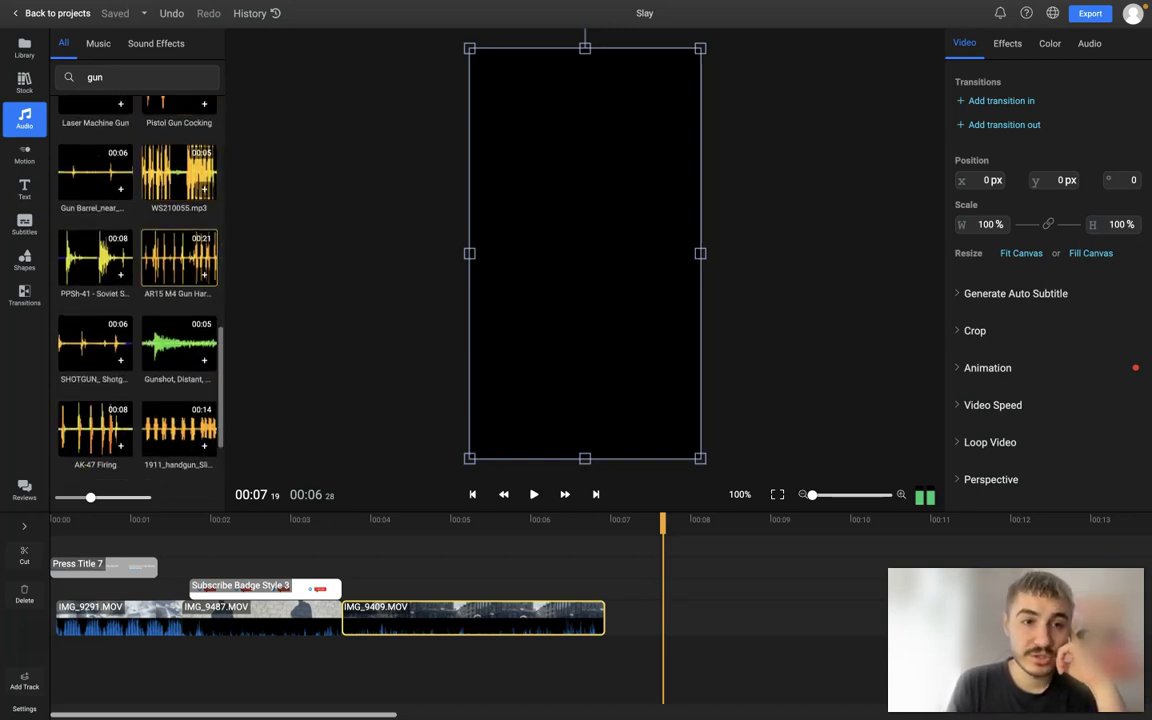
pyautogui.moveTo(179, 258); pyautogui.dragTo(145, 650)
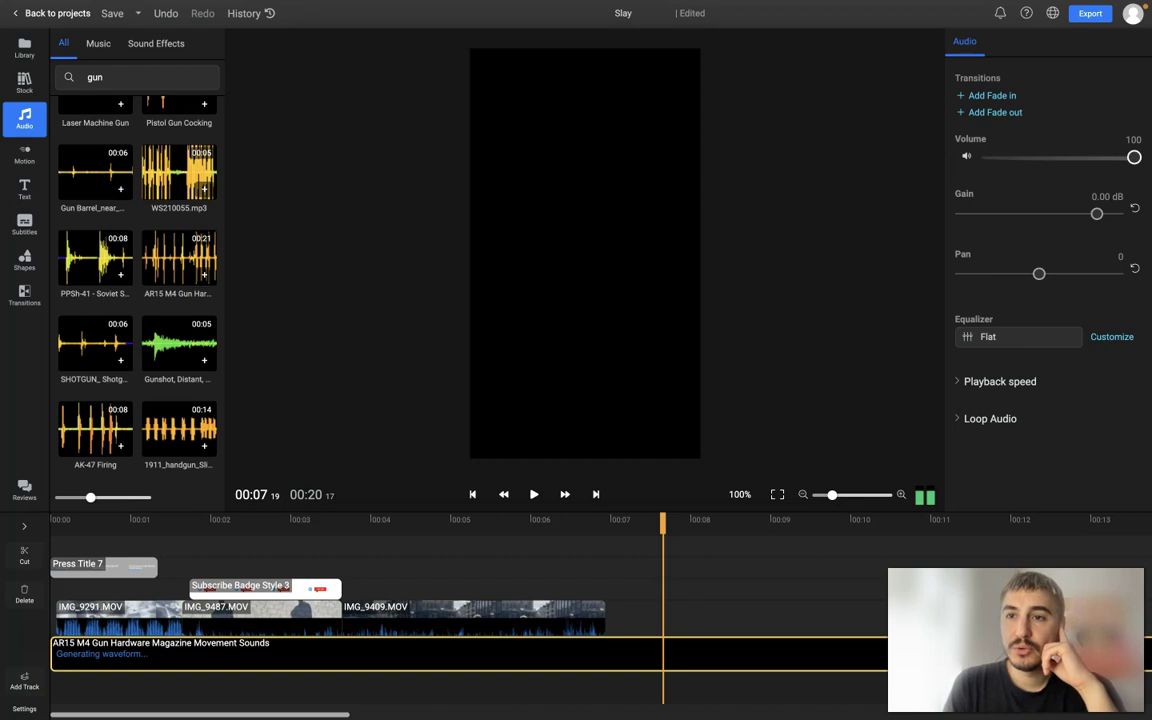
pyautogui.moveTo(1134, 157); pyautogui.dragTo(1003, 157)
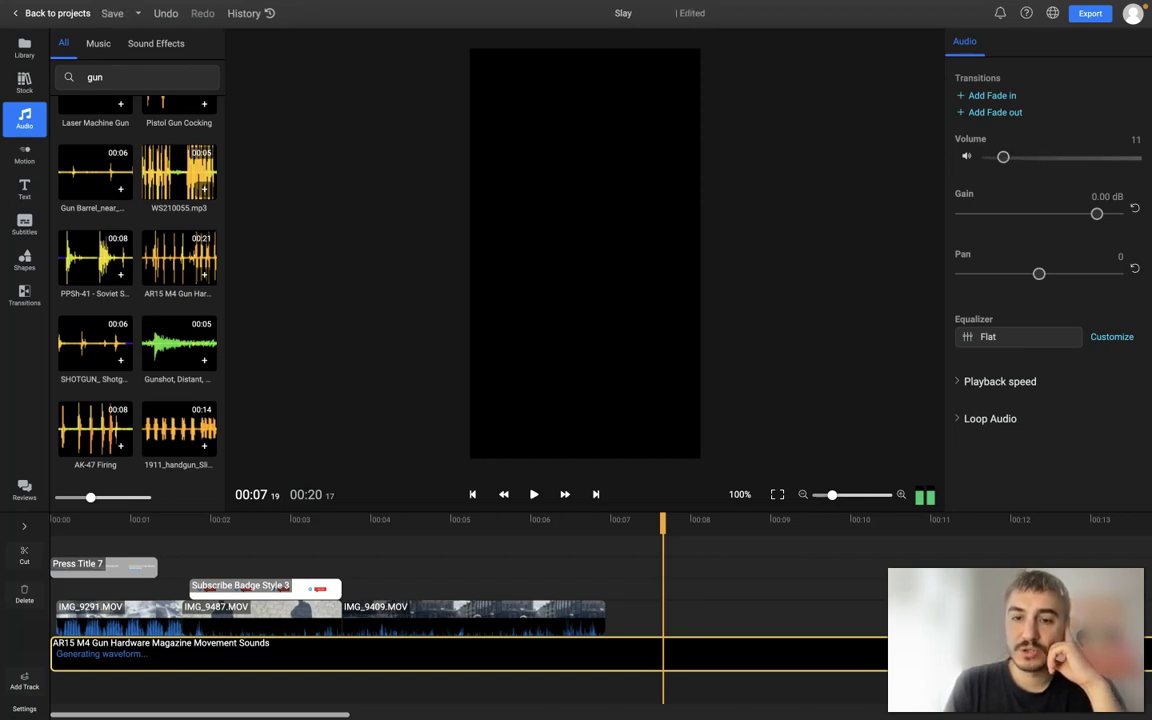
# Shorten the gun sound effect so it starts at zero and ends together with IMG_9409.MOV.
pyautogui.click(784, 520)
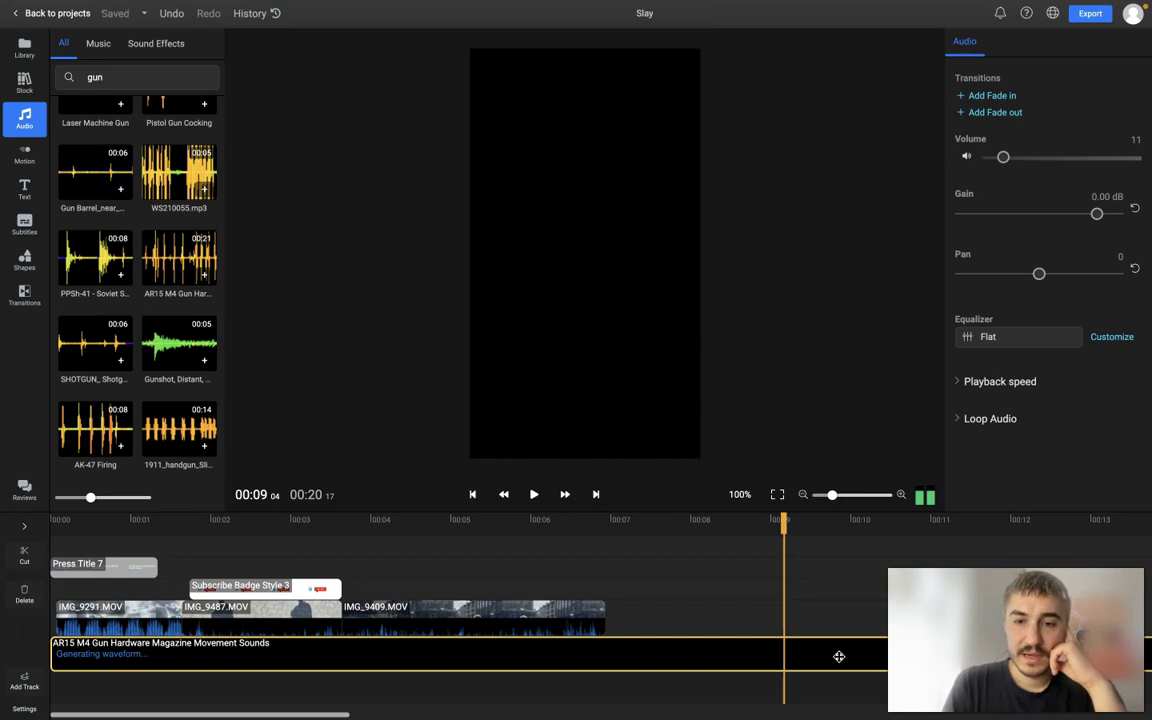
pyautogui.moveTo(52, 654); pyautogui.dragTo(607, 654)
pyautogui.moveTo(700, 654); pyautogui.dragTo(140, 654)
pyautogui.moveTo(1107, 655); pyautogui.dragTo(604, 655)
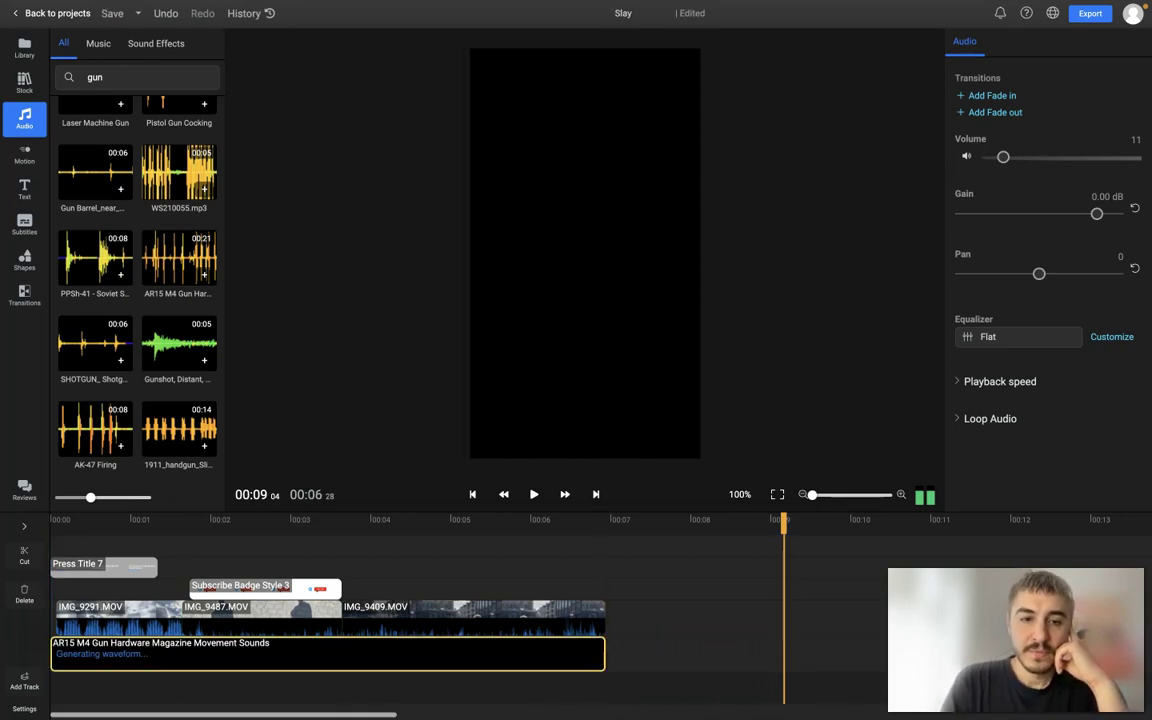
# Move the Subscribe Badge Style 3 clip so it ends with IMG_9409.MOV, and play back the whole edit from the start.
pyautogui.moveTo(250, 586); pyautogui.dragTo(515, 586)
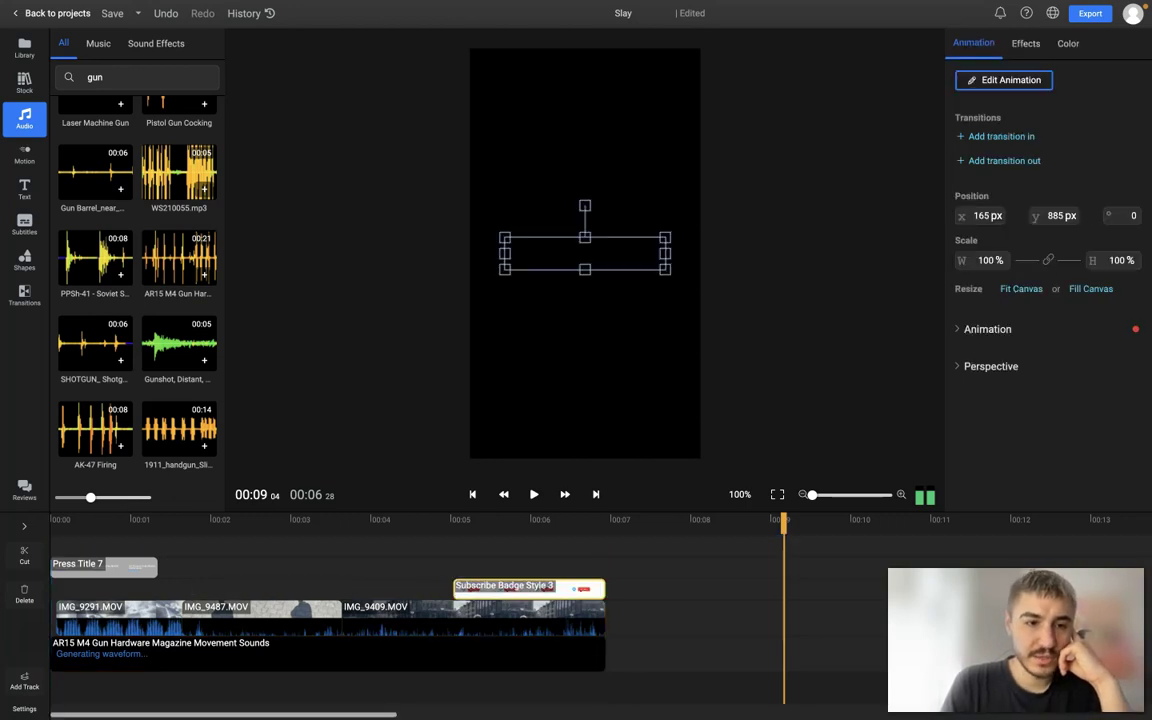
pyautogui.press('space')
pyautogui.moveTo(55, 546); pyautogui.dragTo(51, 546)
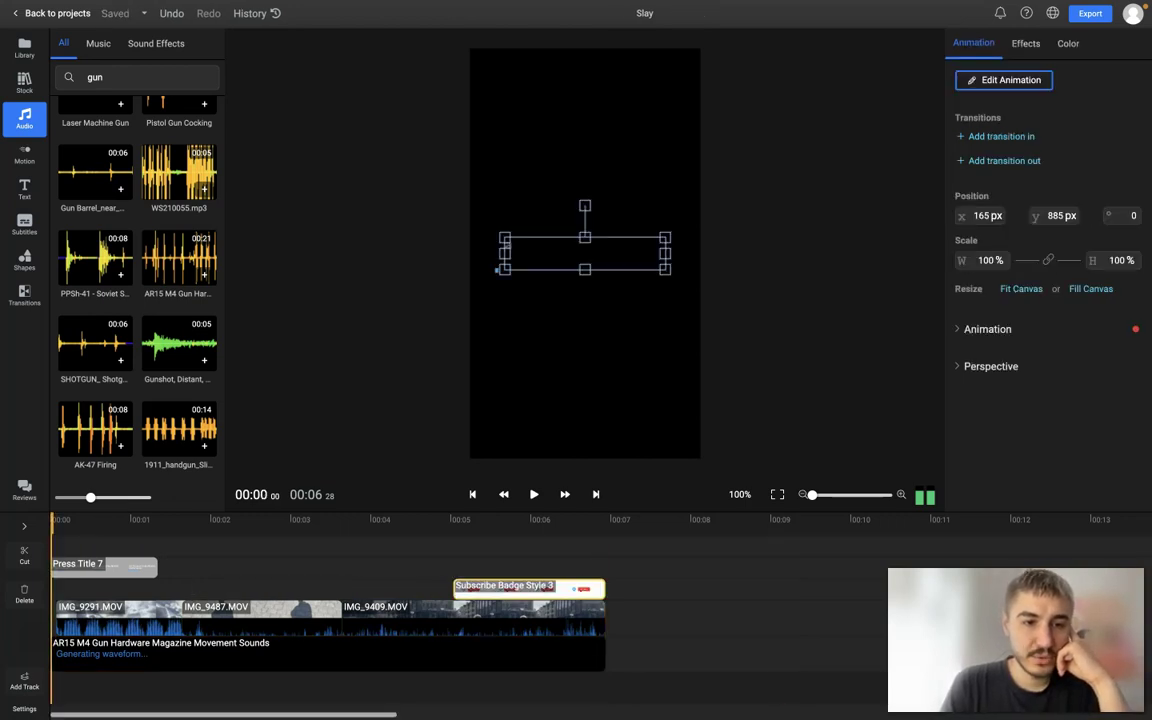
pyautogui.click(535, 495)
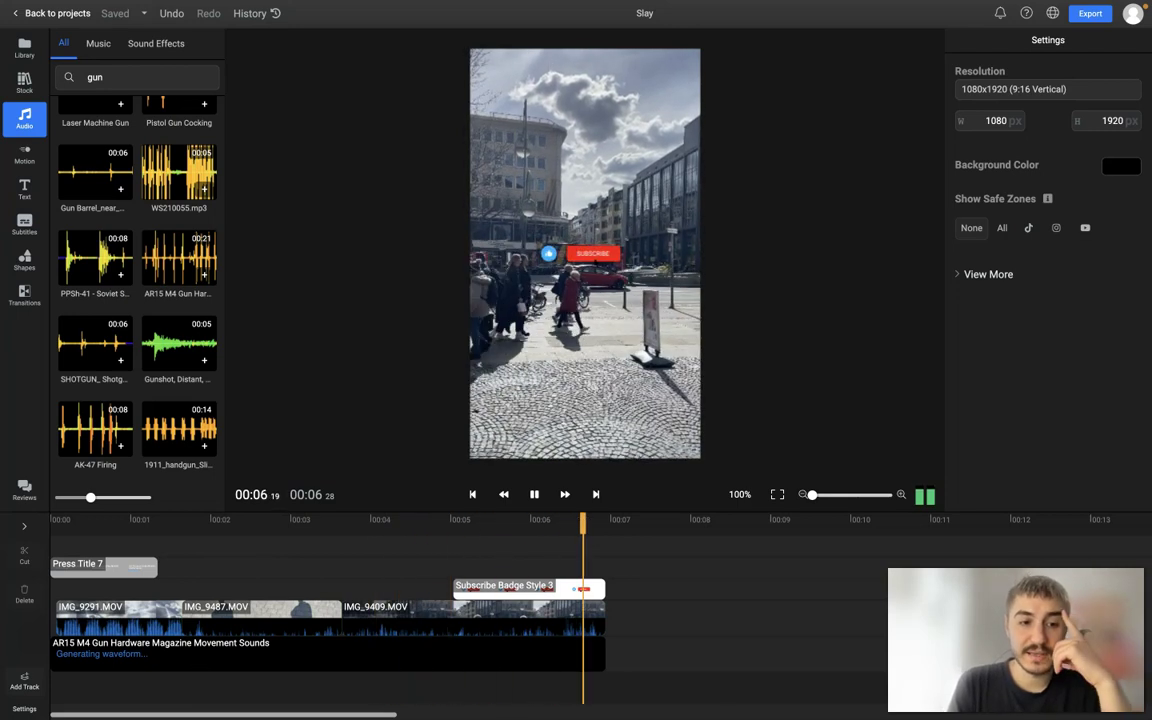
pyautogui.click(590, 253)
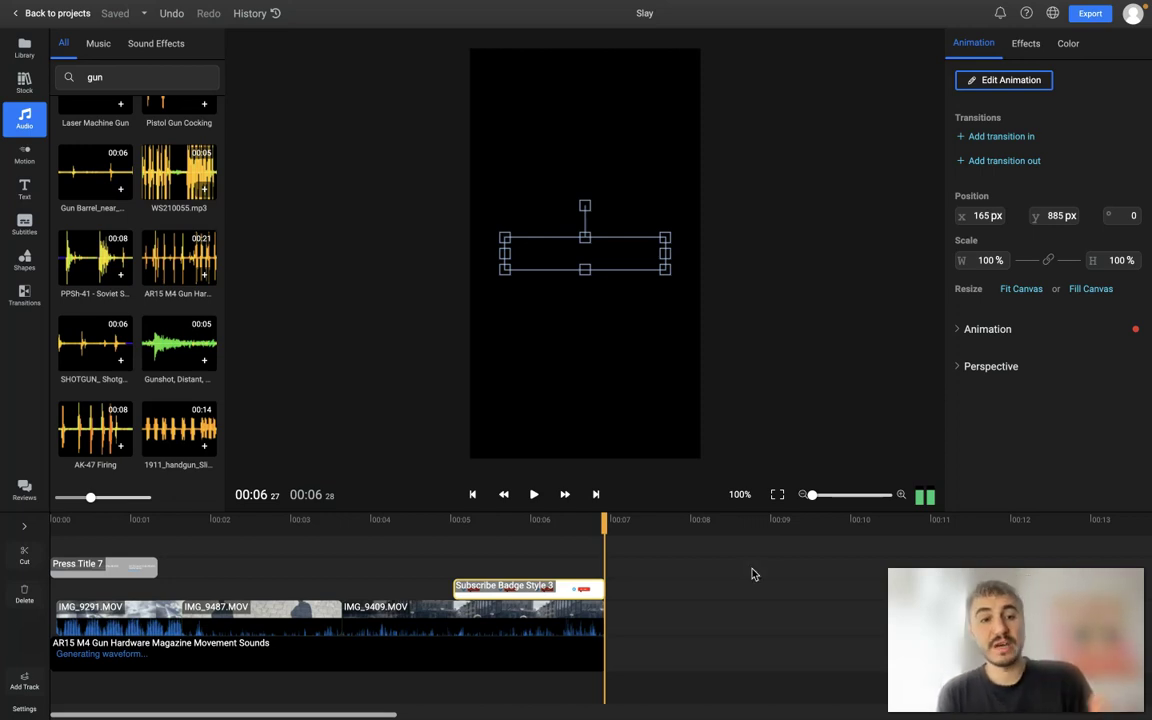
pyautogui.click(693, 603)
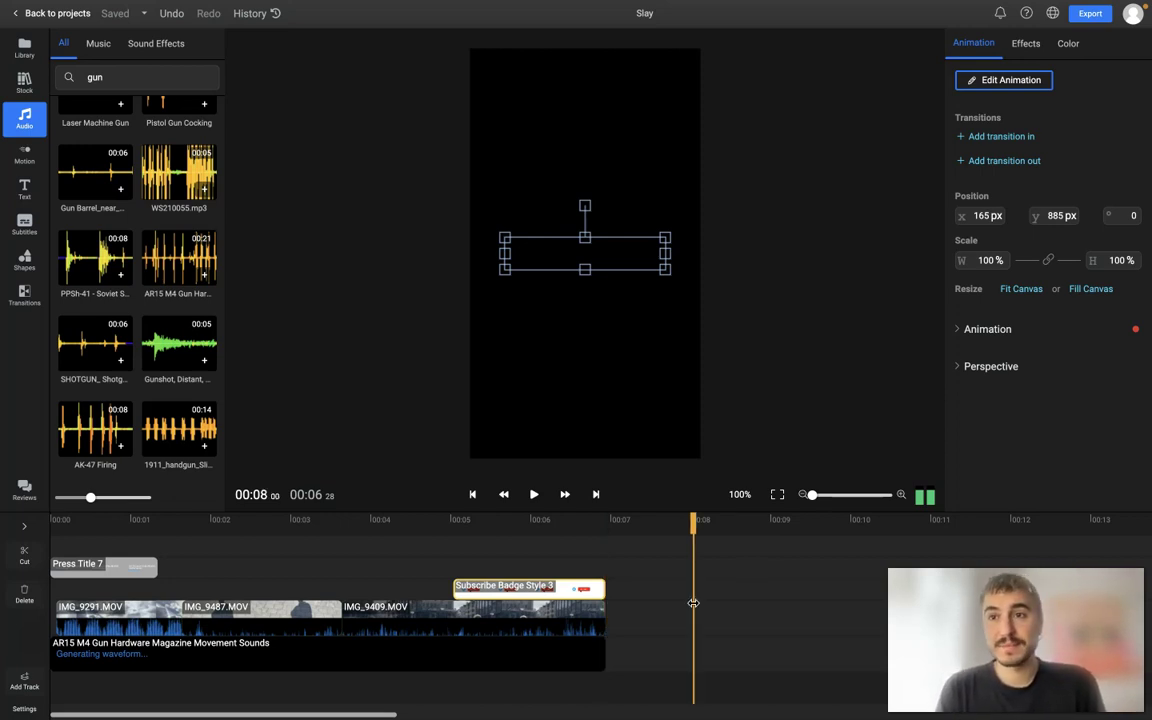
# Export the project as a video with automatic download enabled.
pyautogui.click(227, 653)
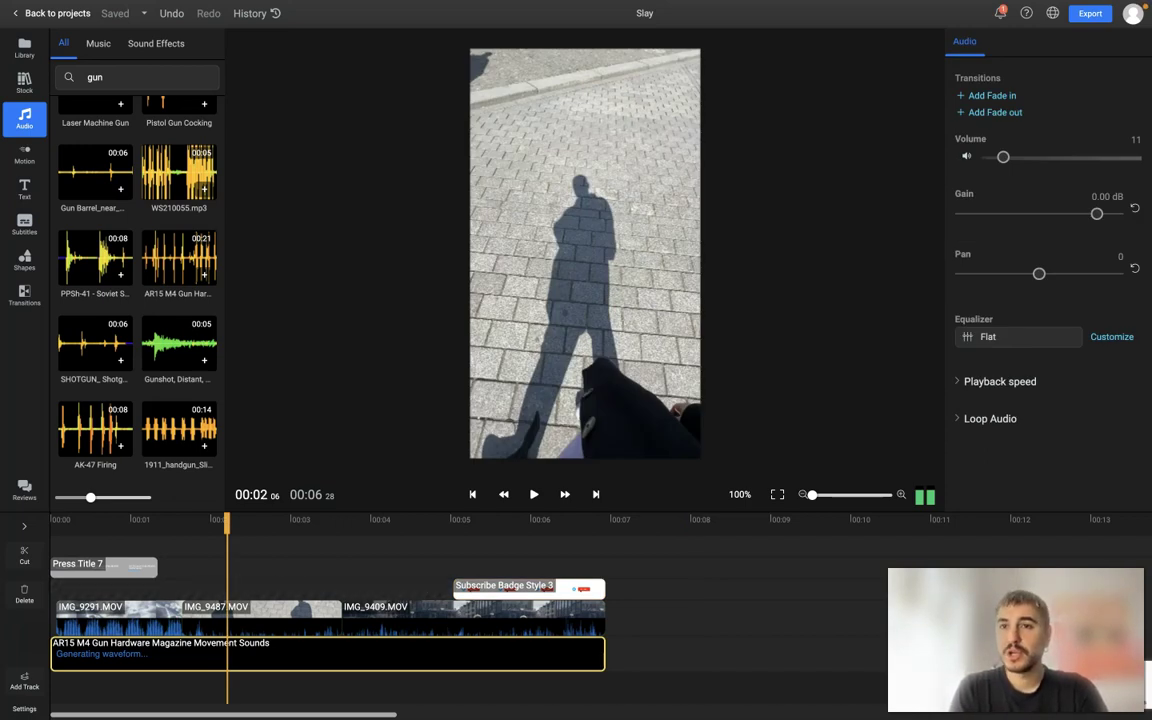
pyautogui.click(1090, 13)
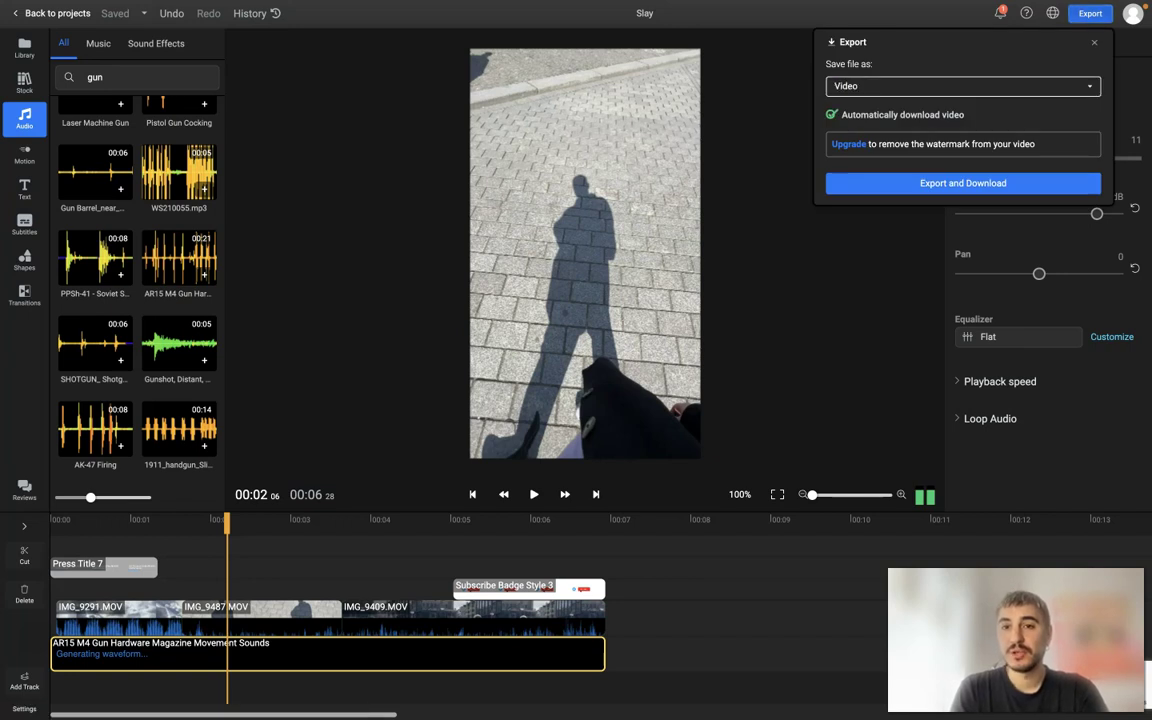
pyautogui.click(962, 183)
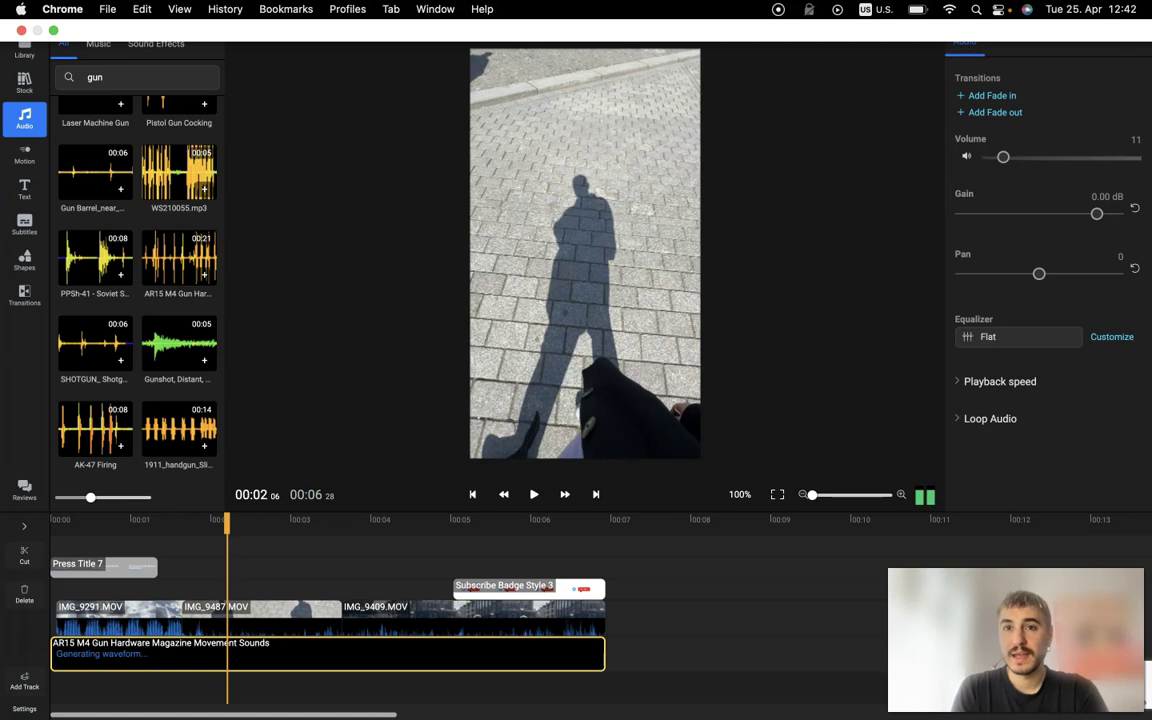